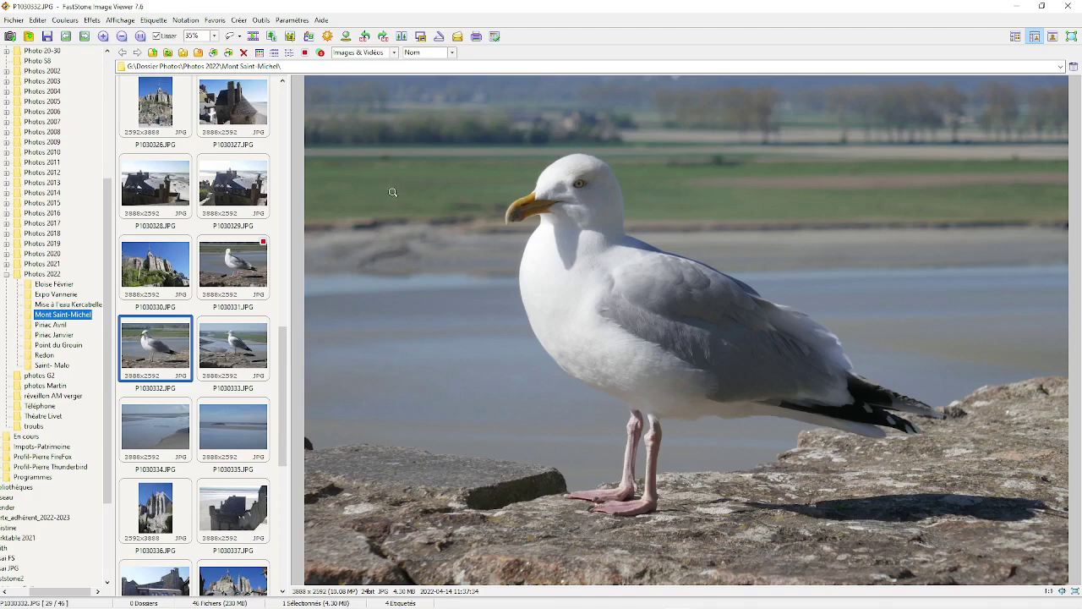
Add the FastStone logo watermark to the gull photo, enlarging it and placing it on the rocks at the photo's lower-right corner.
click(92, 20)
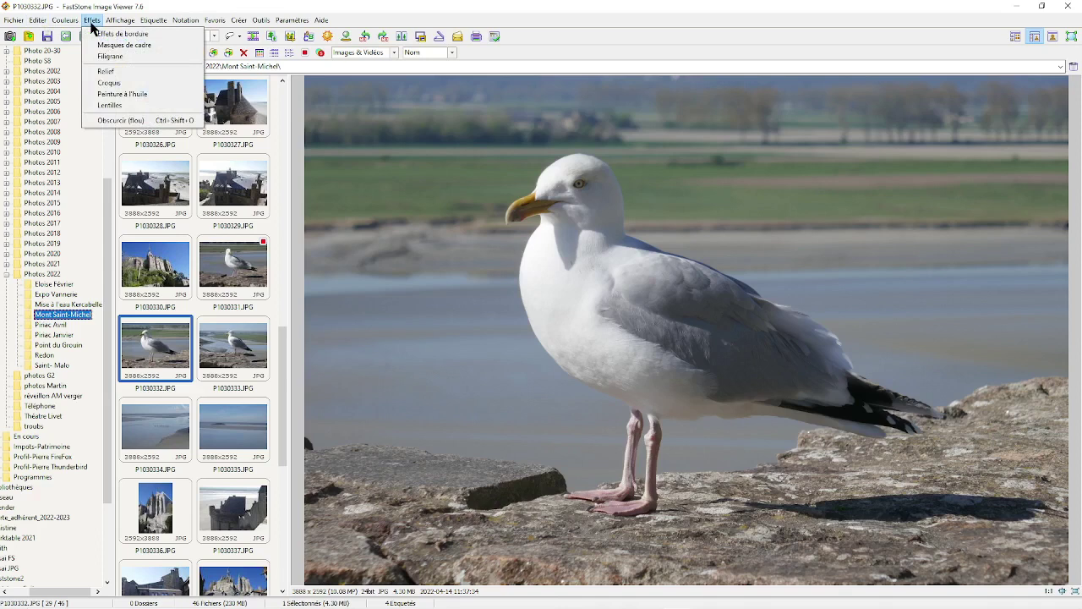
click(112, 58)
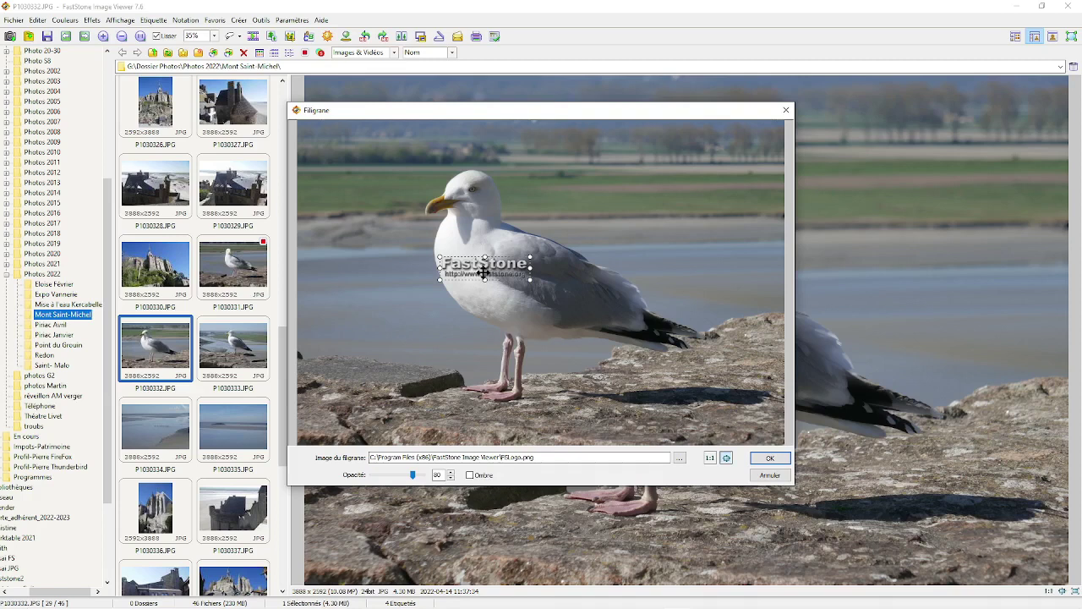
drag(485, 270, 525, 351)
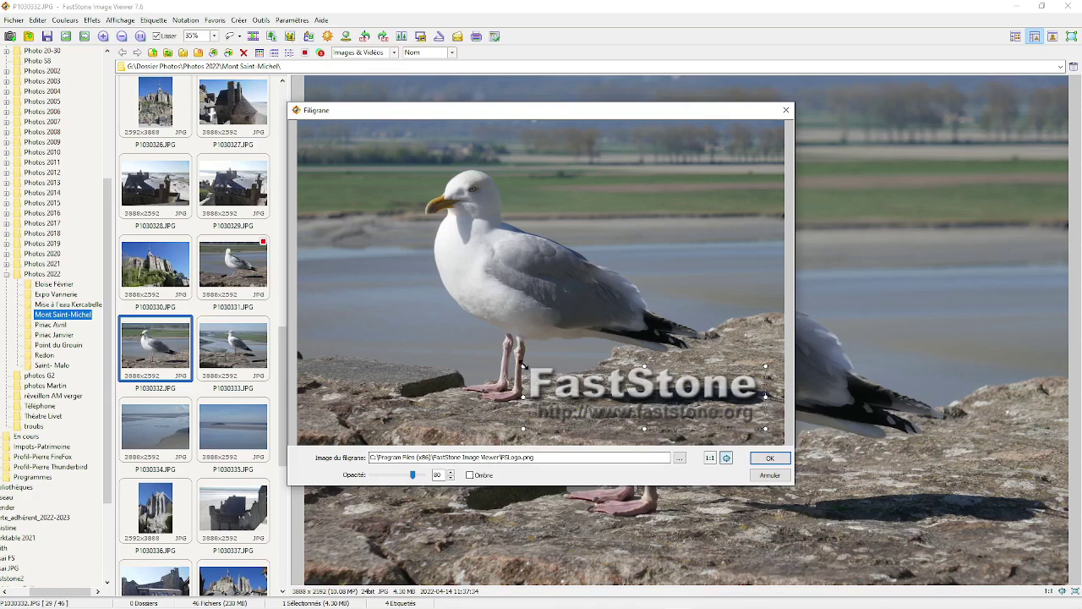
drag(522, 365, 607, 389)
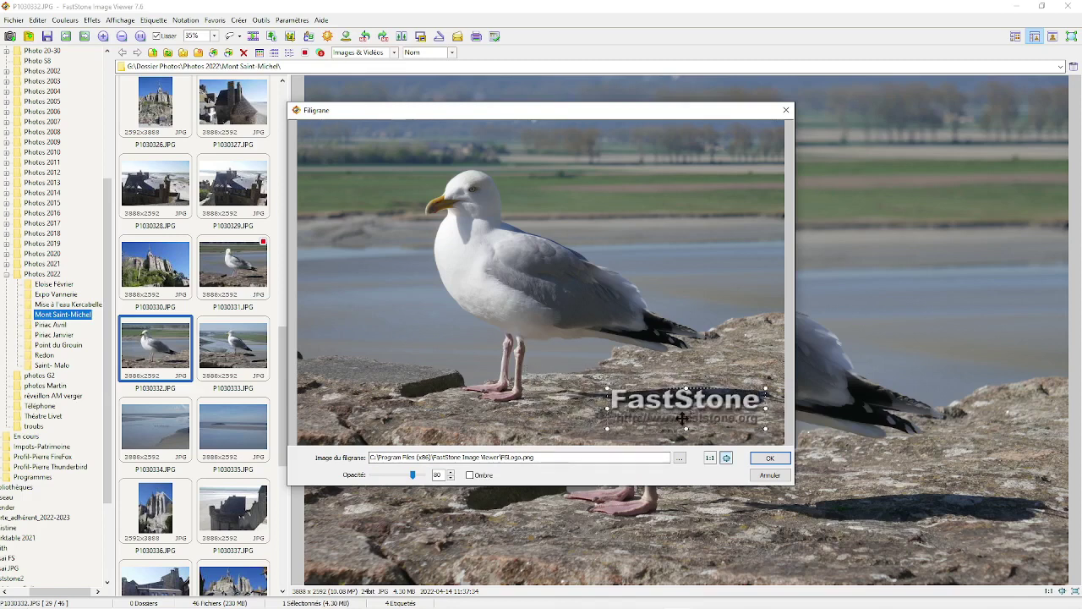
mouse_move(686, 413)
mouse_down()
mouse_move(425, 408)
mouse_move(590, 447)
mouse_move(680, 411)
mouse_up()
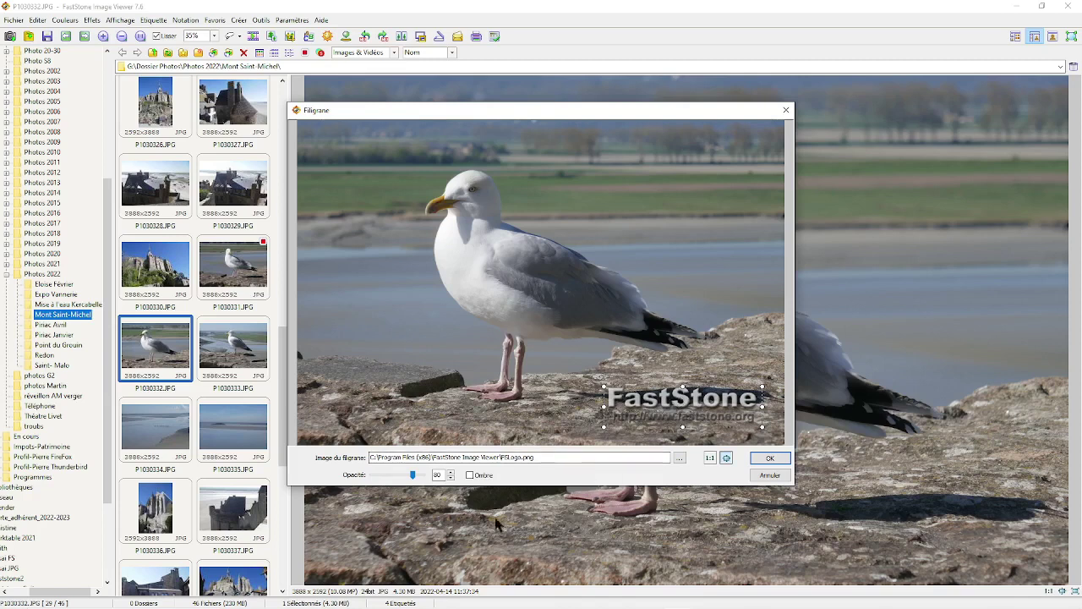
Try the watermark at 60 opacity and with a shadow, and settle on 100 opacity without a shadow.
mouse_move(413, 476)
mouse_down()
mouse_move(393, 479)
mouse_move(407, 479)
mouse_up()
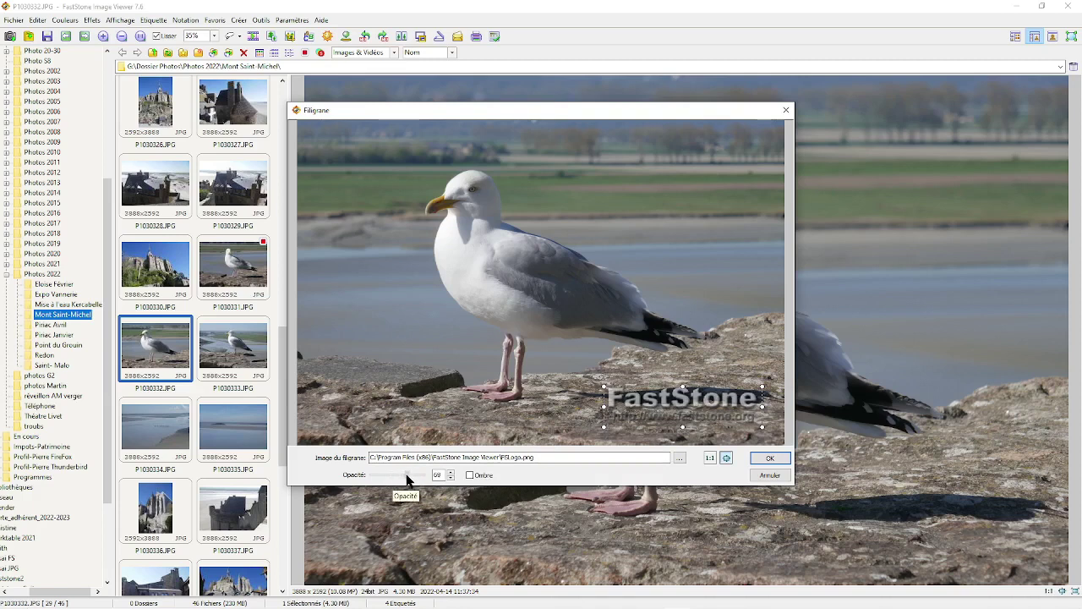
click(470, 476)
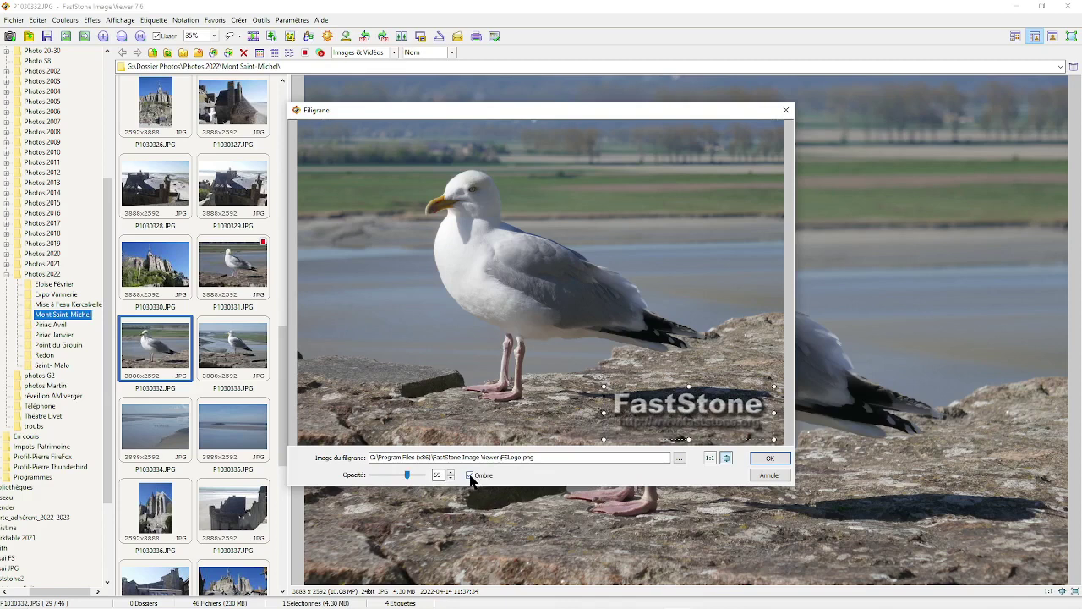
click(470, 476)
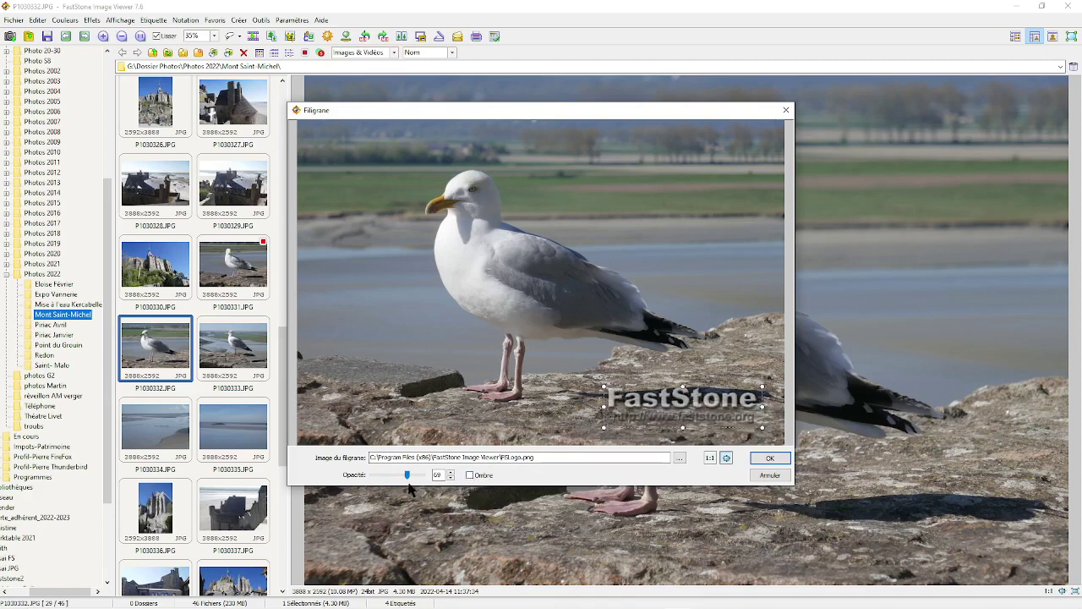
drag(407, 479, 429, 480)
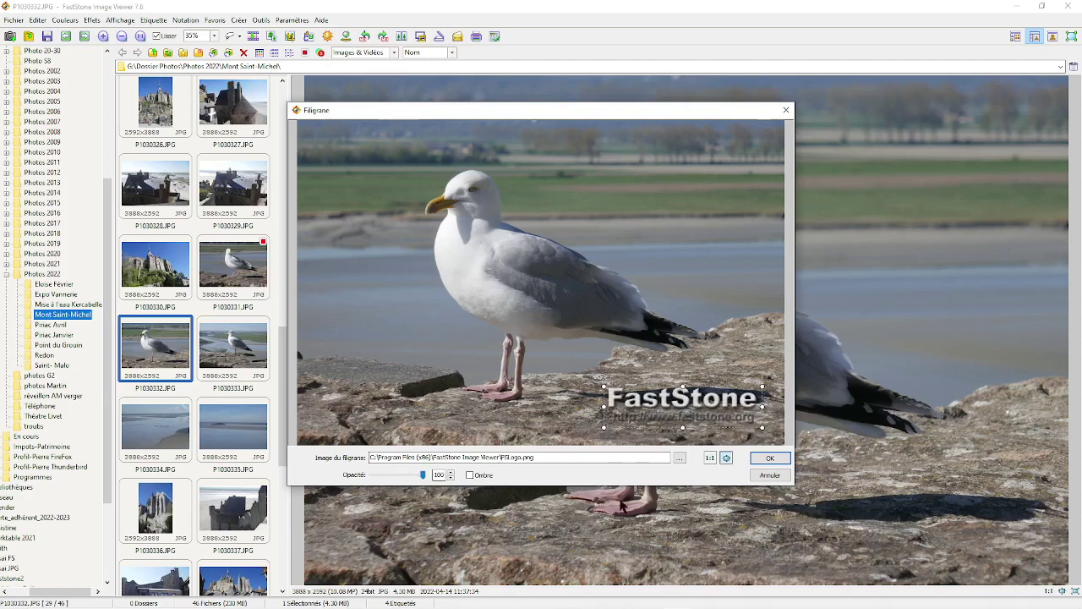
Check the watermark at actual size in a widened preview and apply it to the gull photo.
click(711, 459)
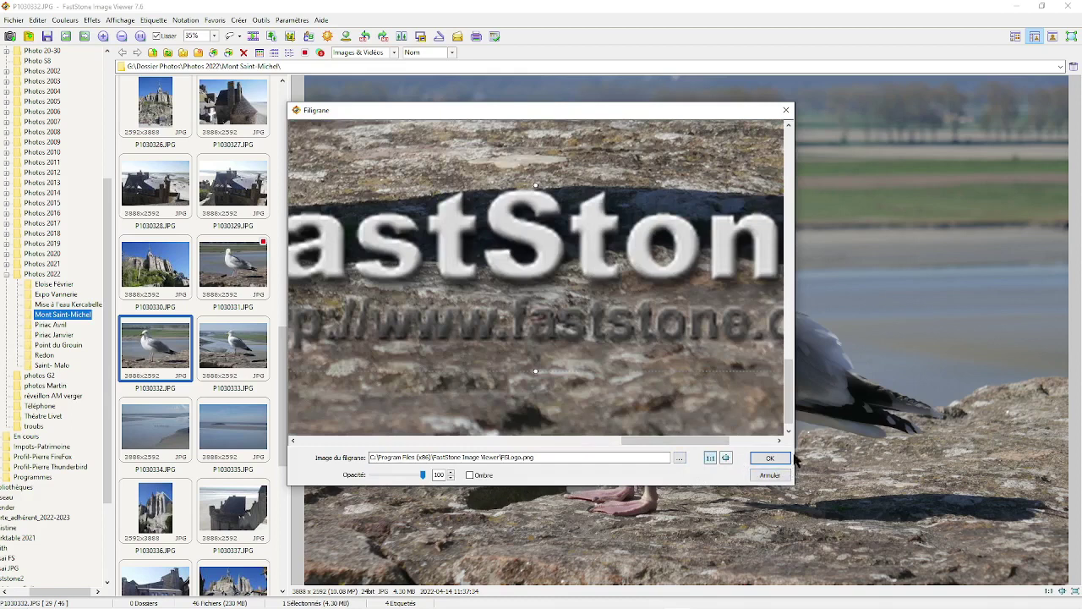
drag(795, 457, 1028, 457)
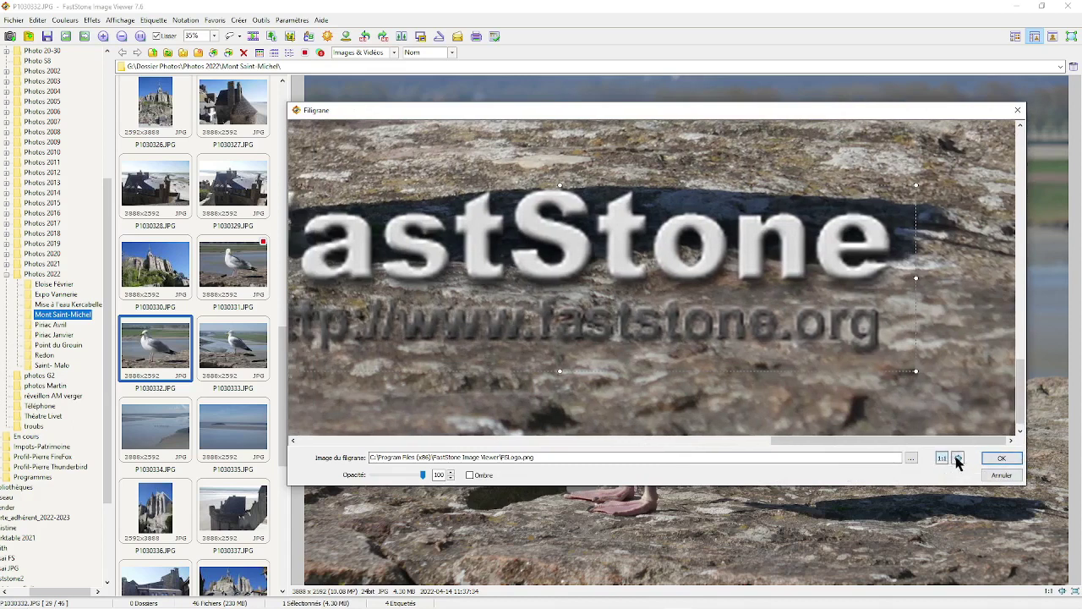
click(957, 459)
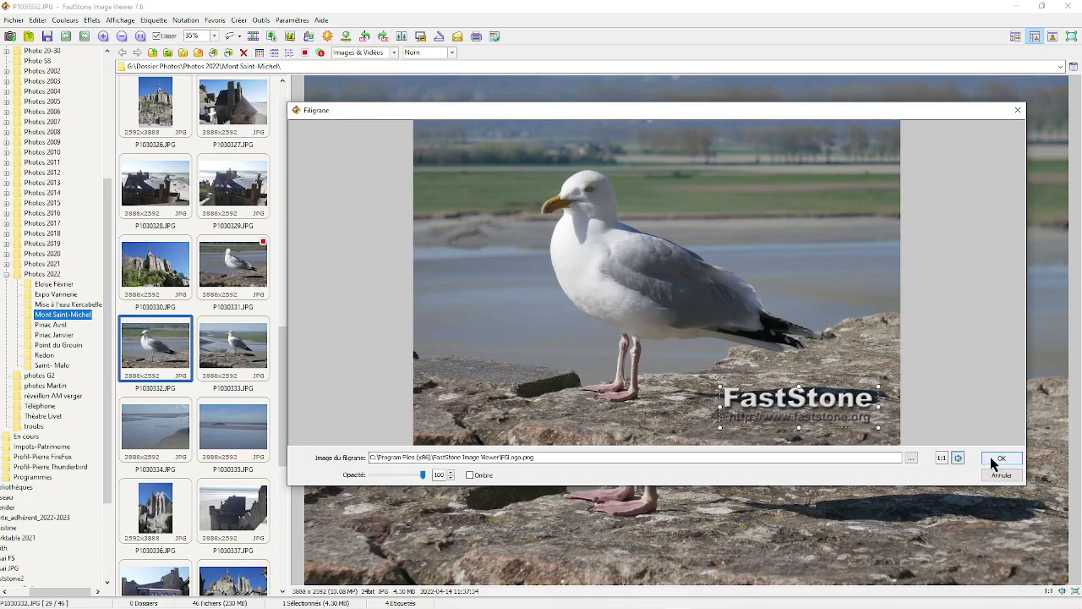
click(994, 459)
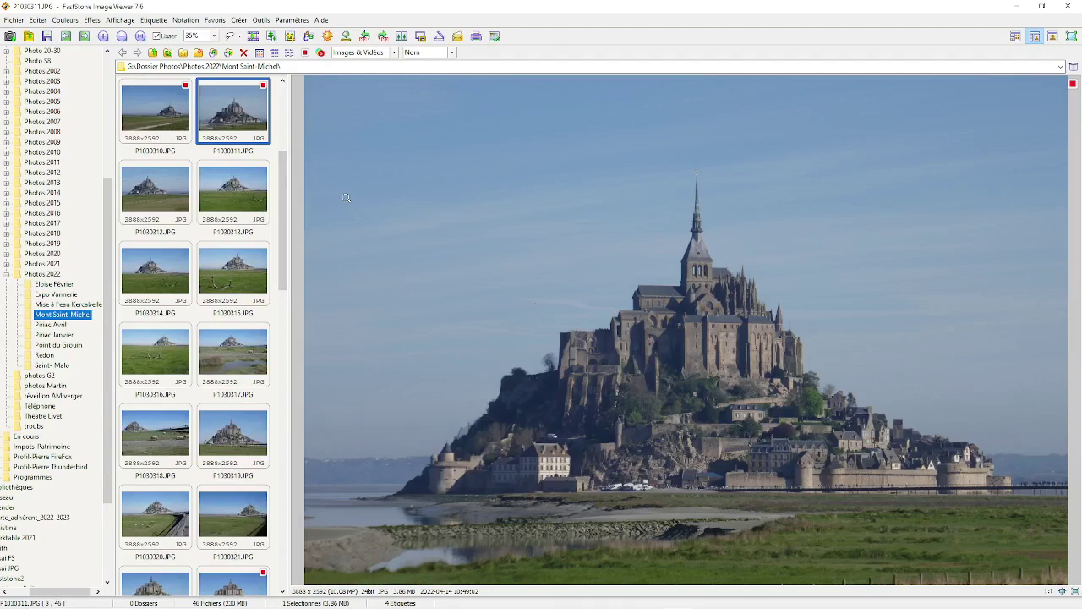
Show only the tagged images of the Mont Saint-Michel folder and open all of them for batch conversion.
click(305, 53)
click(318, 82)
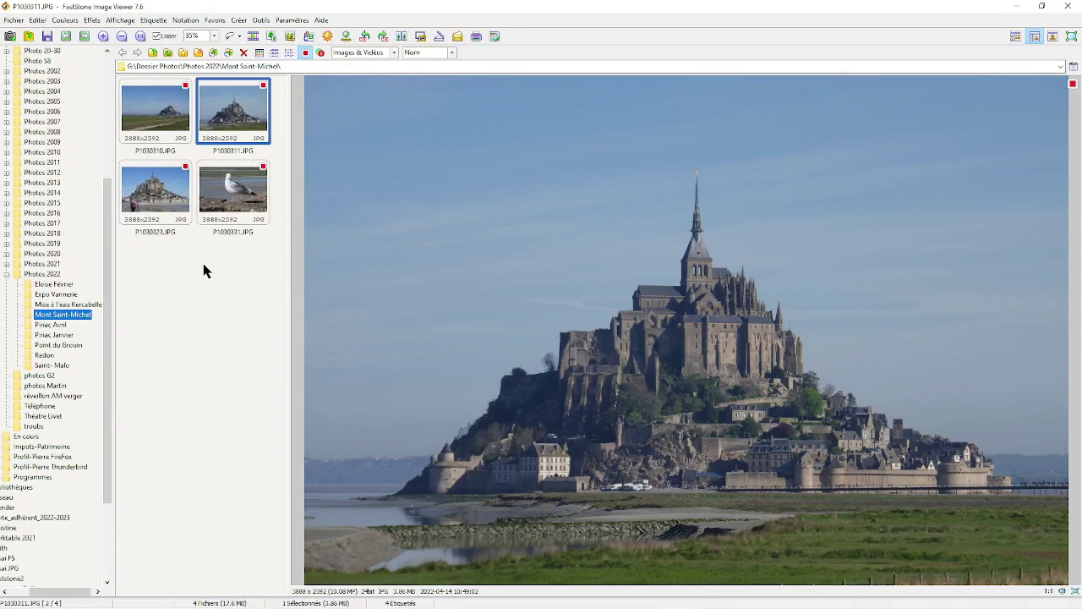
key(ctrl+a)
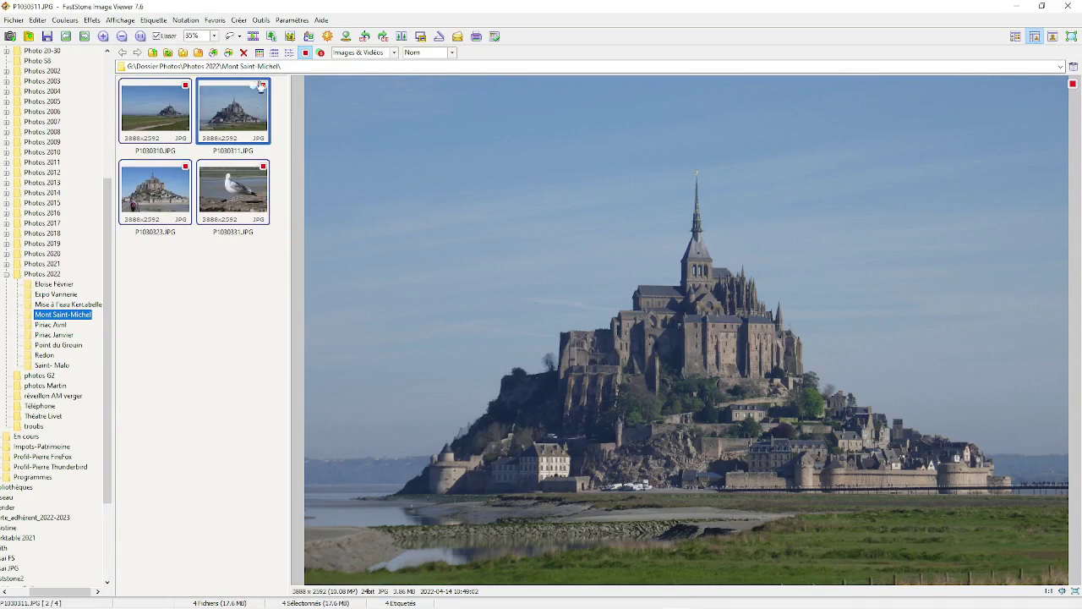
click(262, 21)
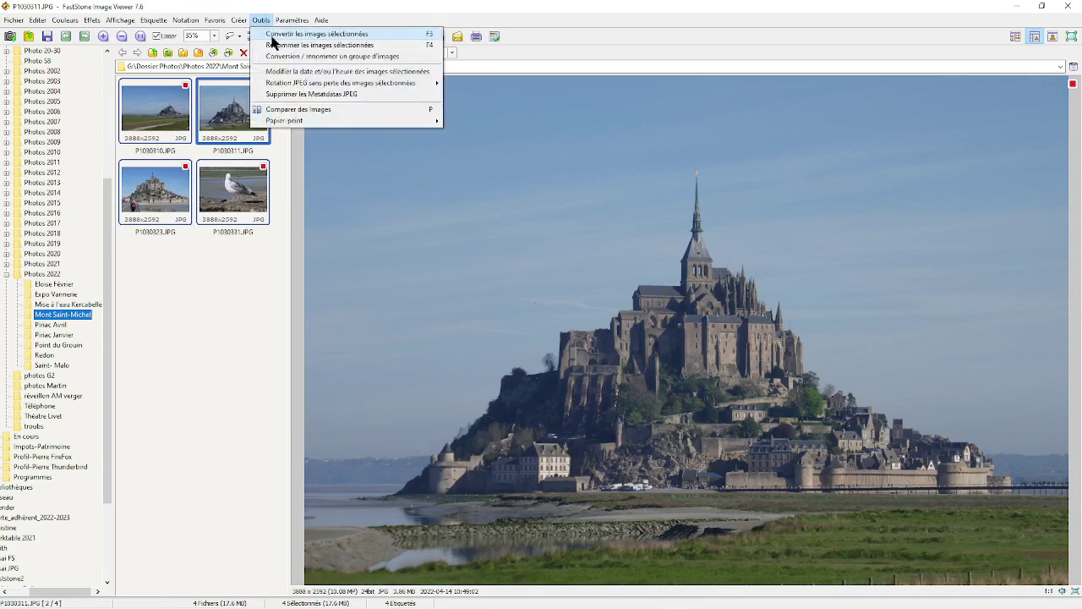
click(271, 35)
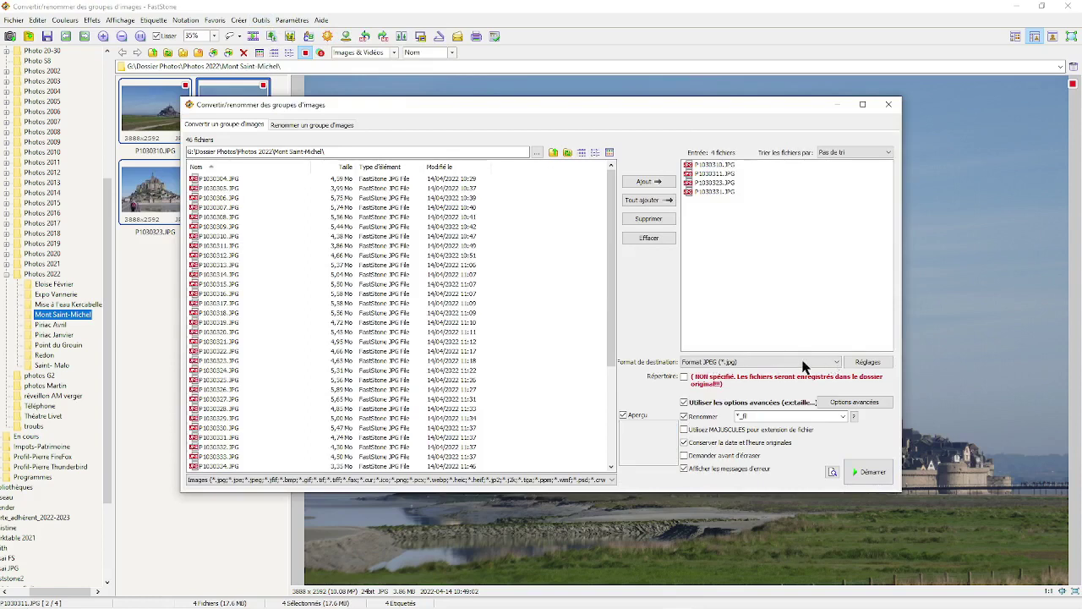
Set the JPEG output quality to 84 and leave the destination folder unspecified so the files go to the original folder.
click(867, 362)
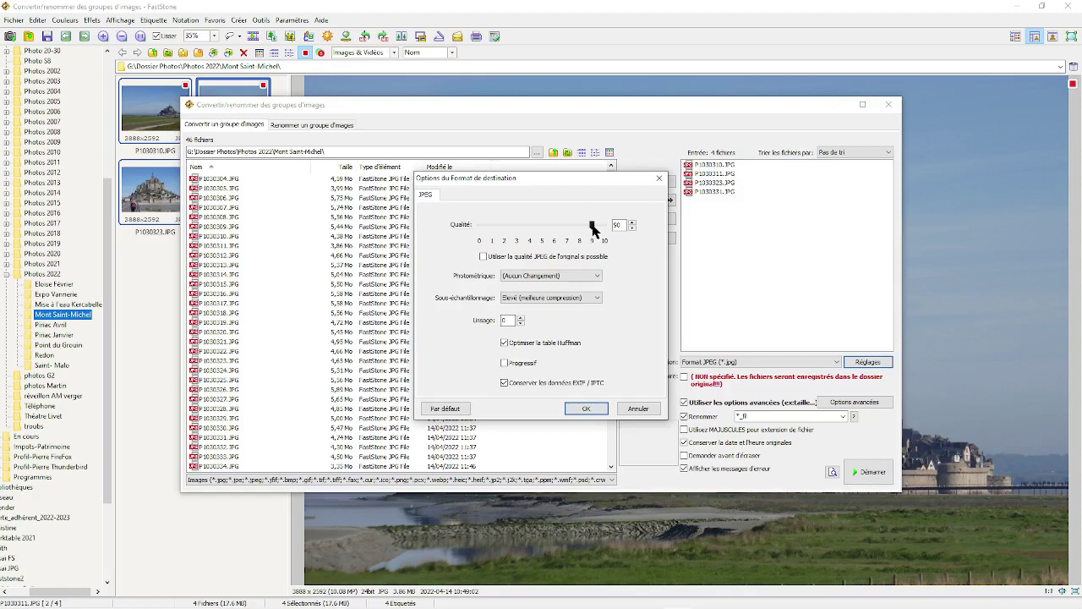
drag(592, 227, 586, 228)
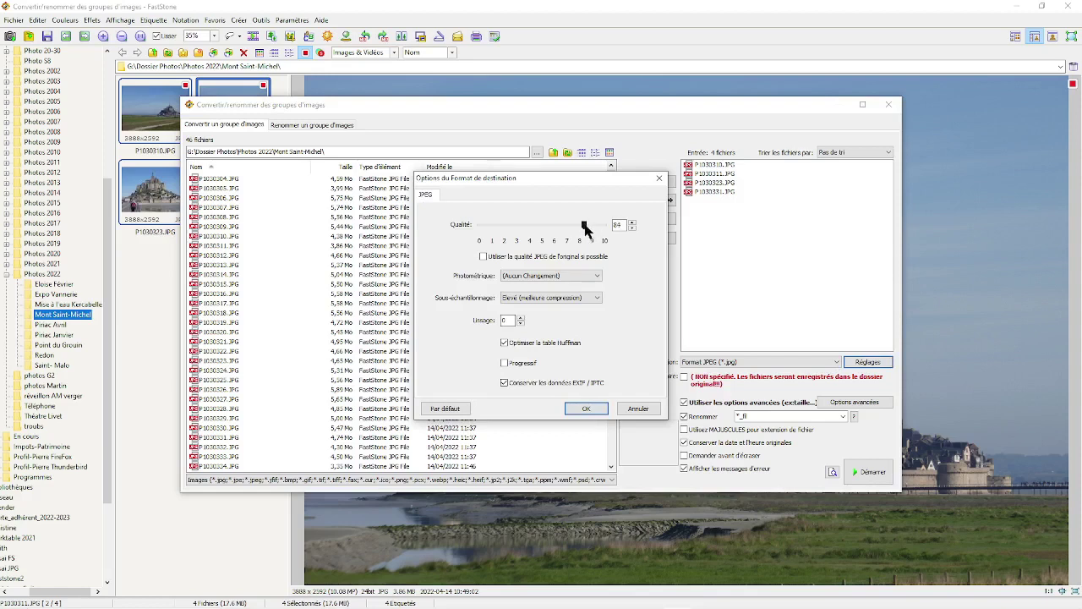
click(587, 409)
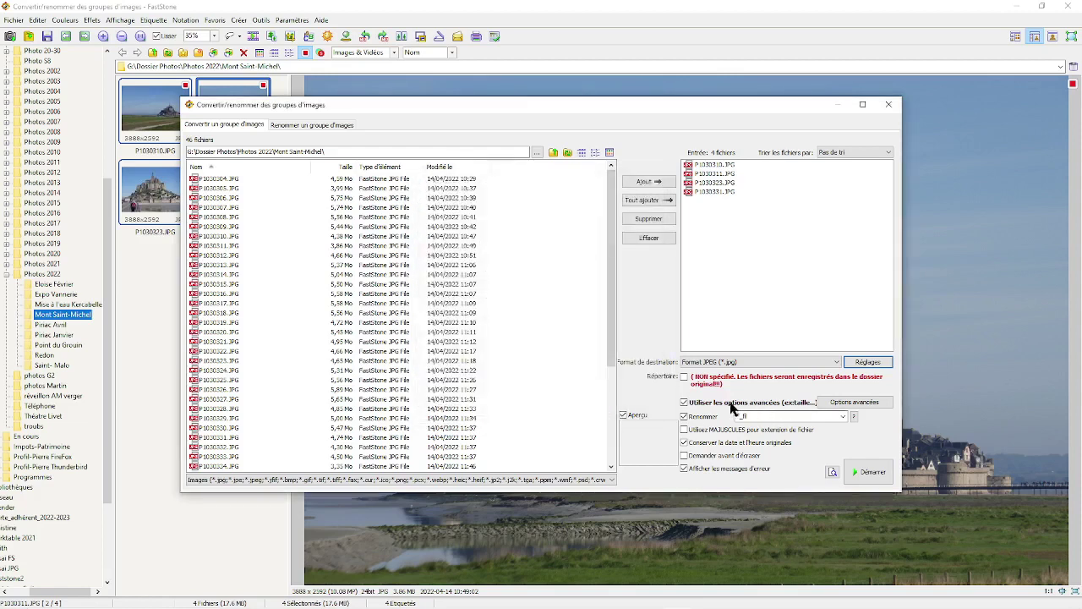
click(683, 378)
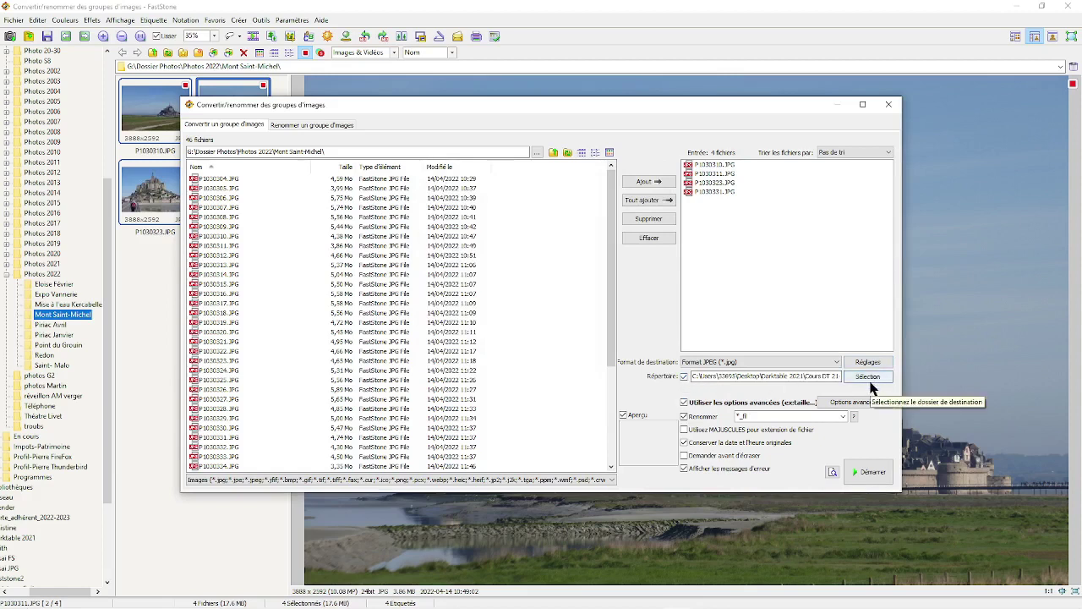
click(684, 377)
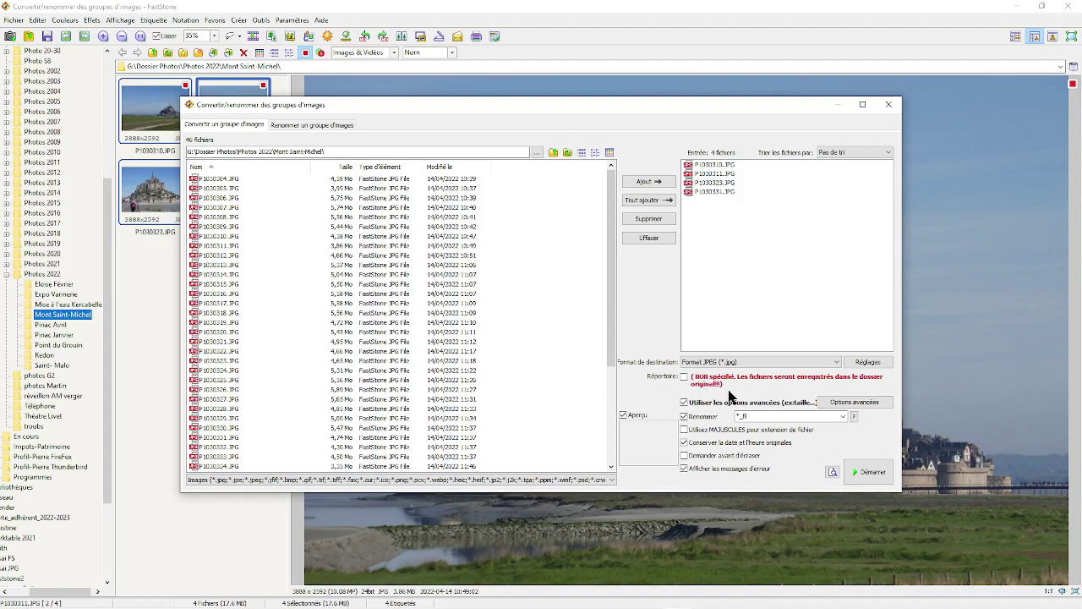
Consult the renaming codes and set the output file name template to *_fil.
click(684, 416)
click(854, 417)
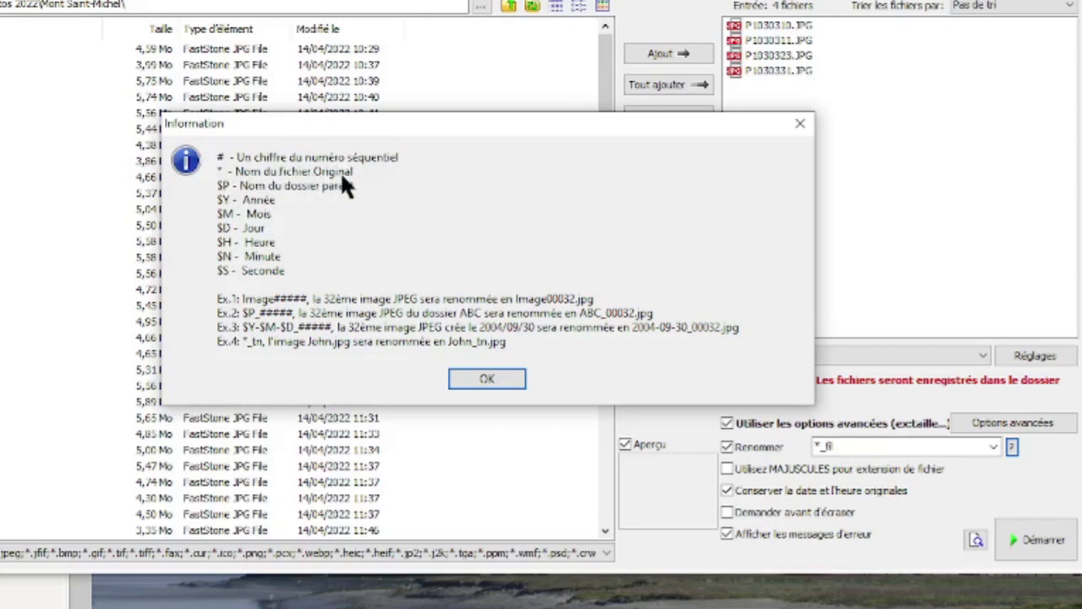
click(474, 381)
double_click(824, 447)
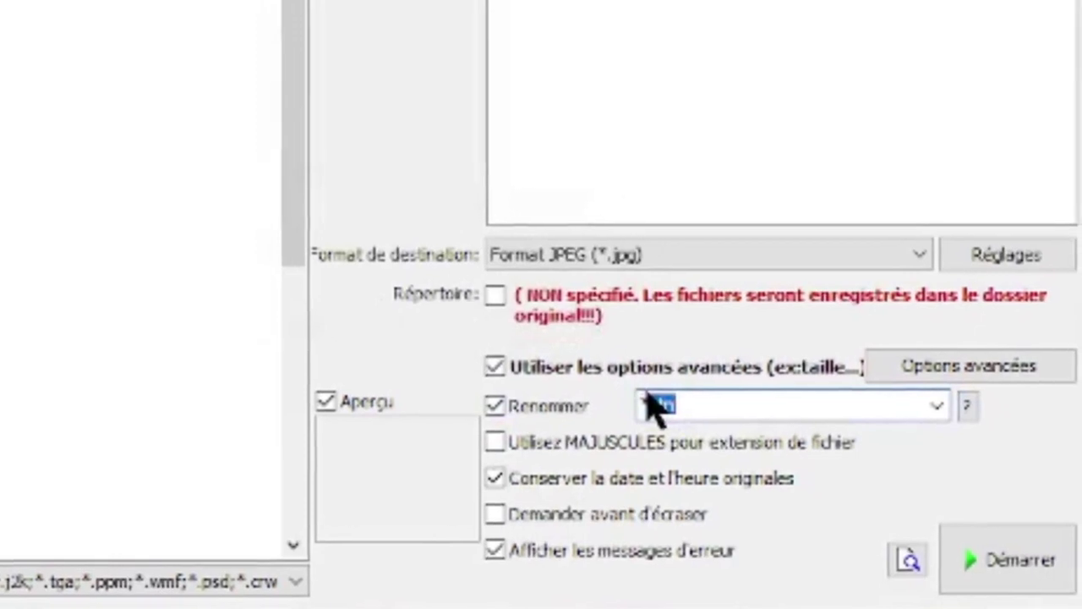
text(*_)
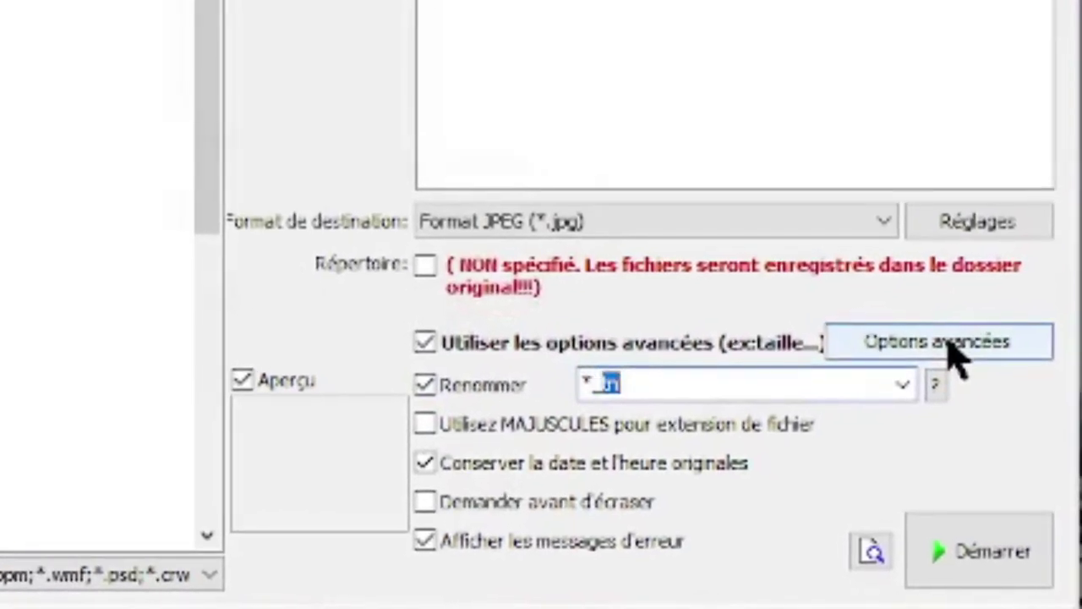
text(fi)
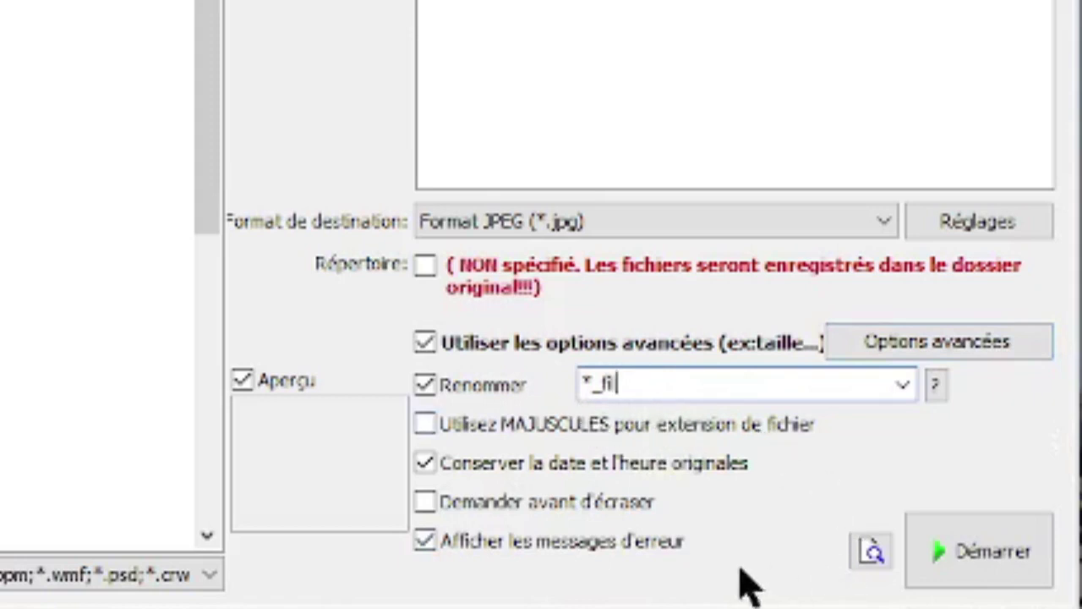
Reset all advanced conversion options and enable resizing in pixels to the standard size 1024 x 600.
click(926, 347)
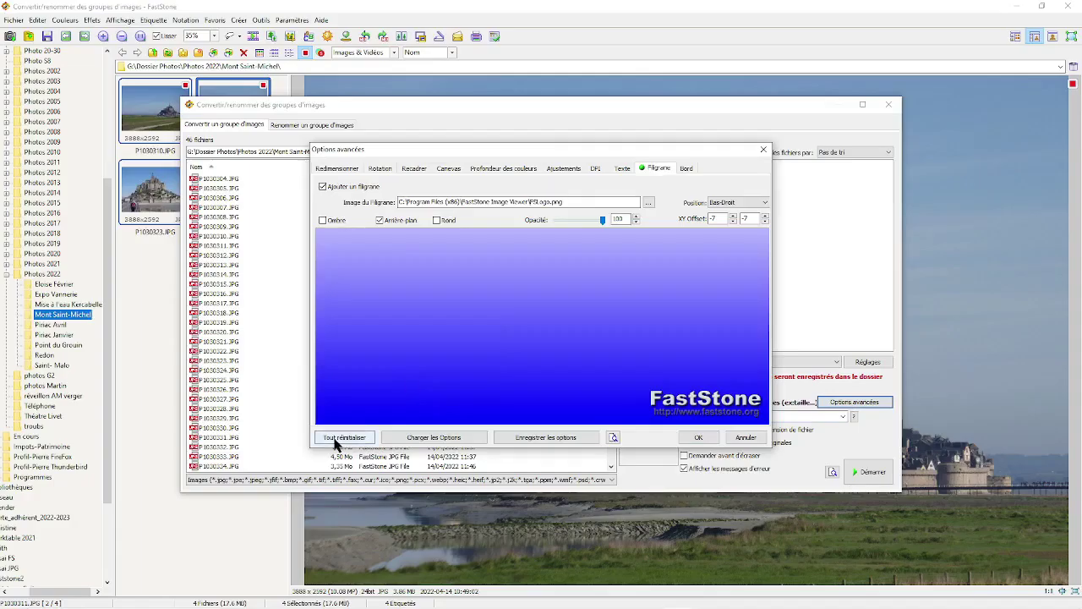
click(339, 439)
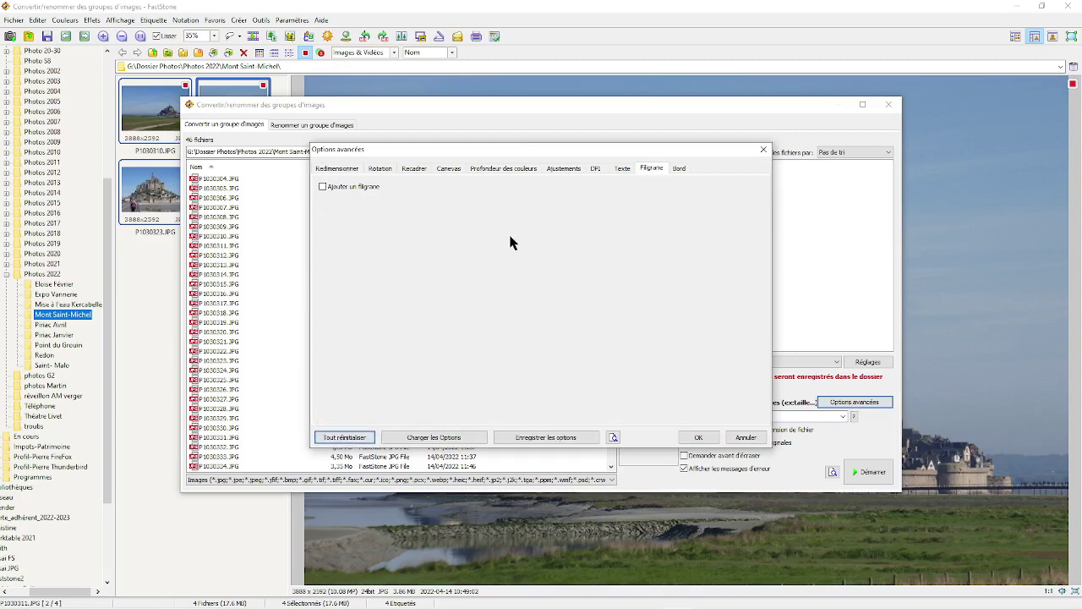
click(336, 169)
click(323, 187)
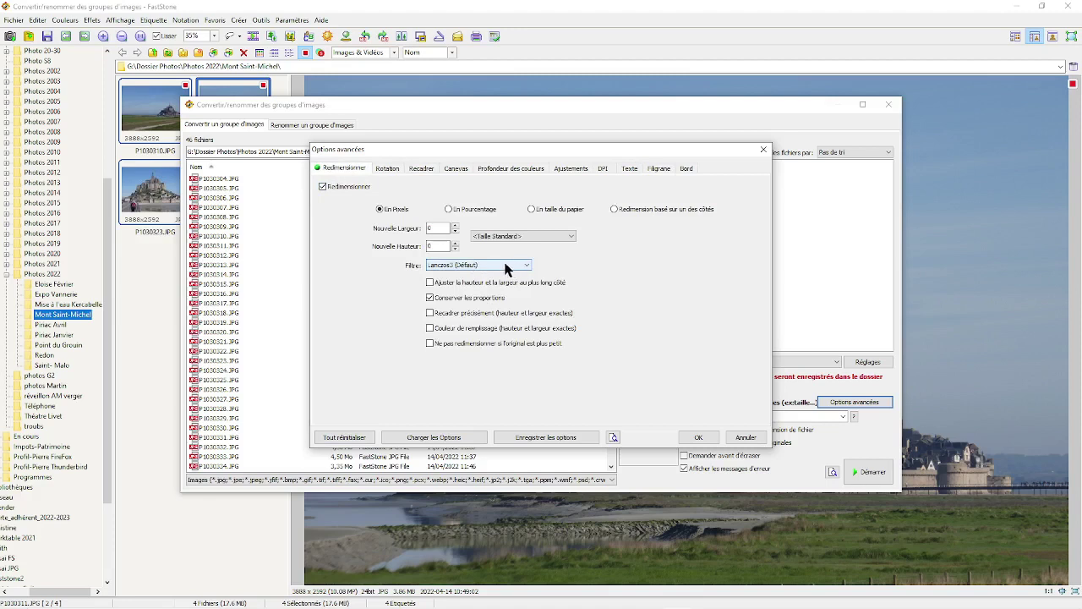
click(572, 237)
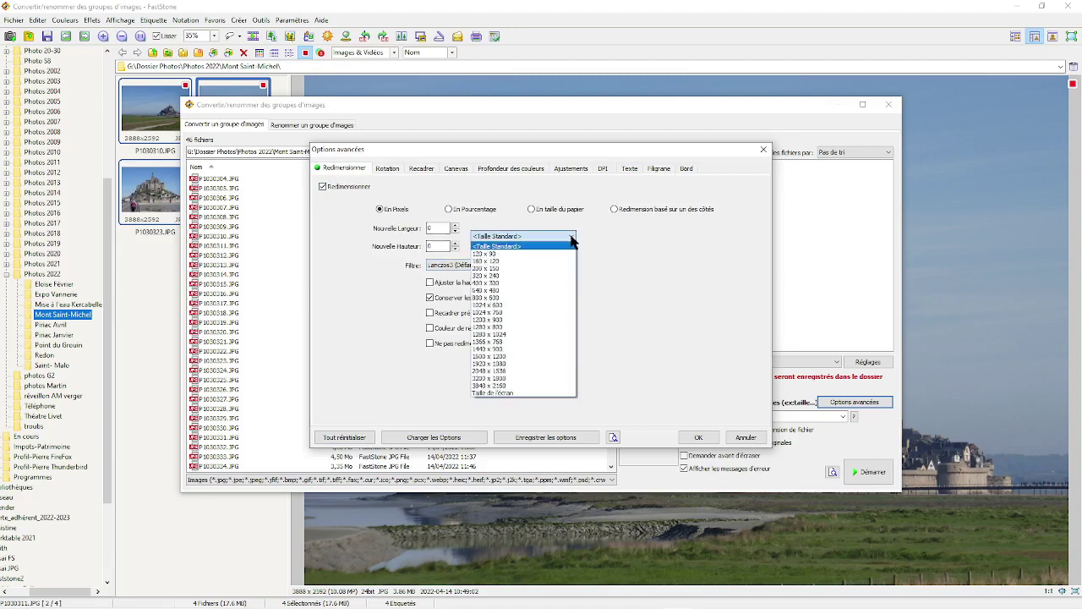
click(539, 306)
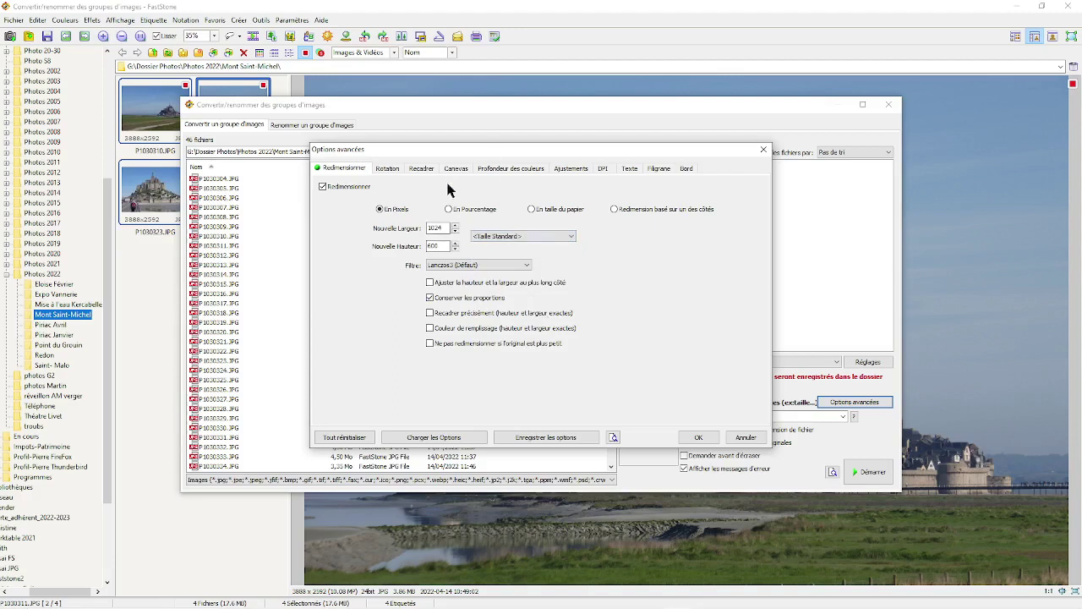
Add the FSLogo.png watermark to the batch conversion and set its position to Centrer.
click(658, 169)
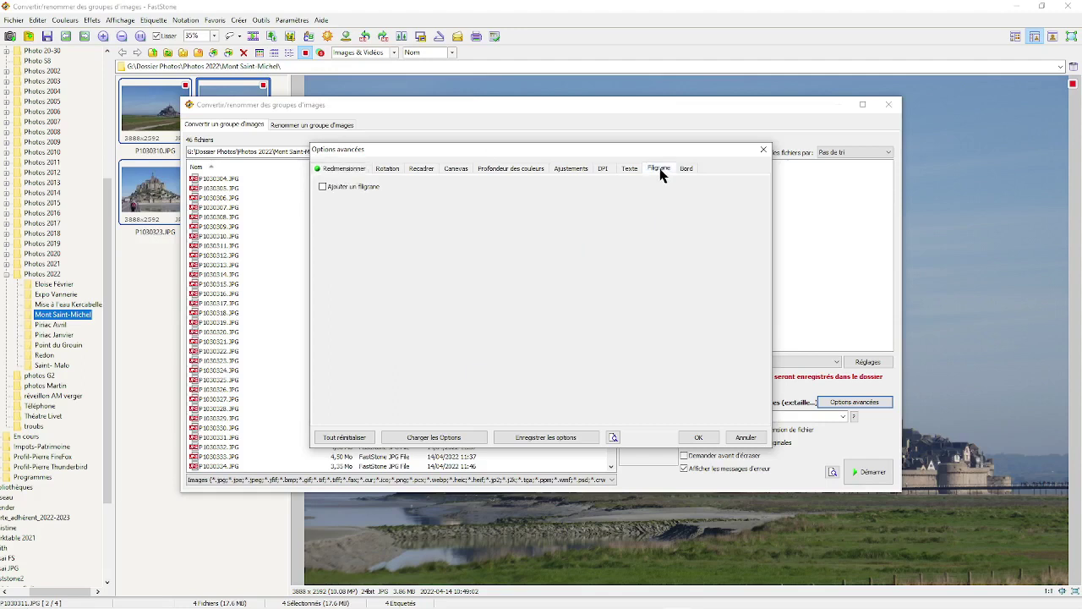
click(323, 187)
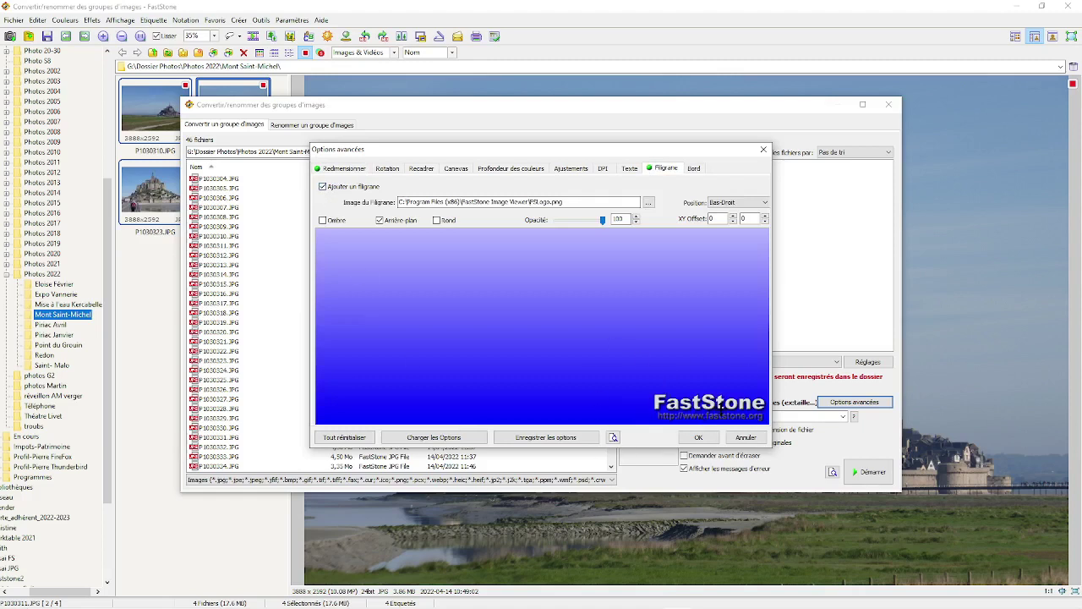
click(763, 203)
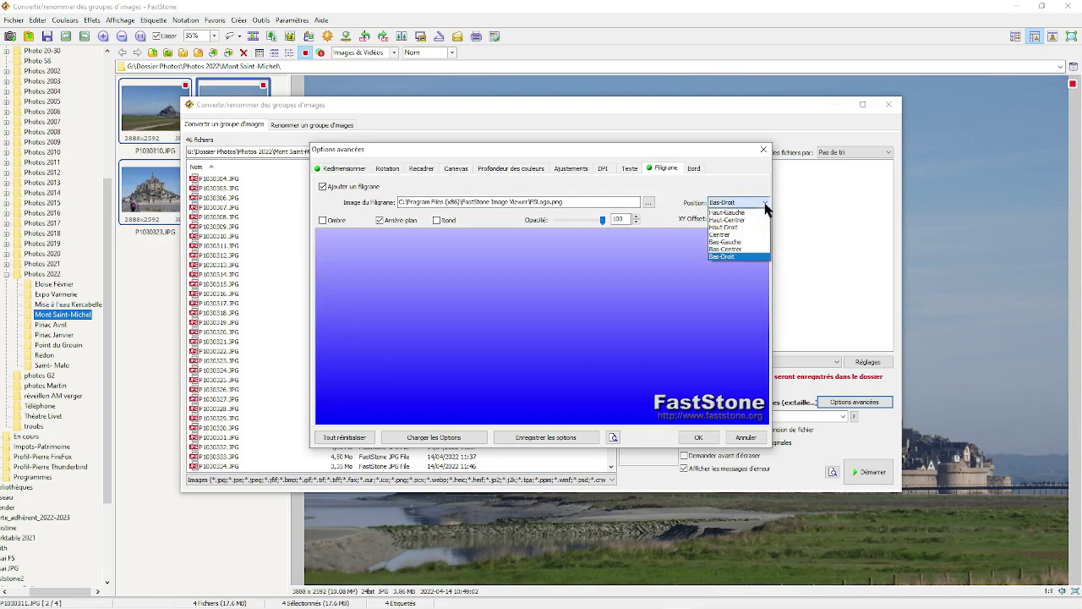
click(758, 235)
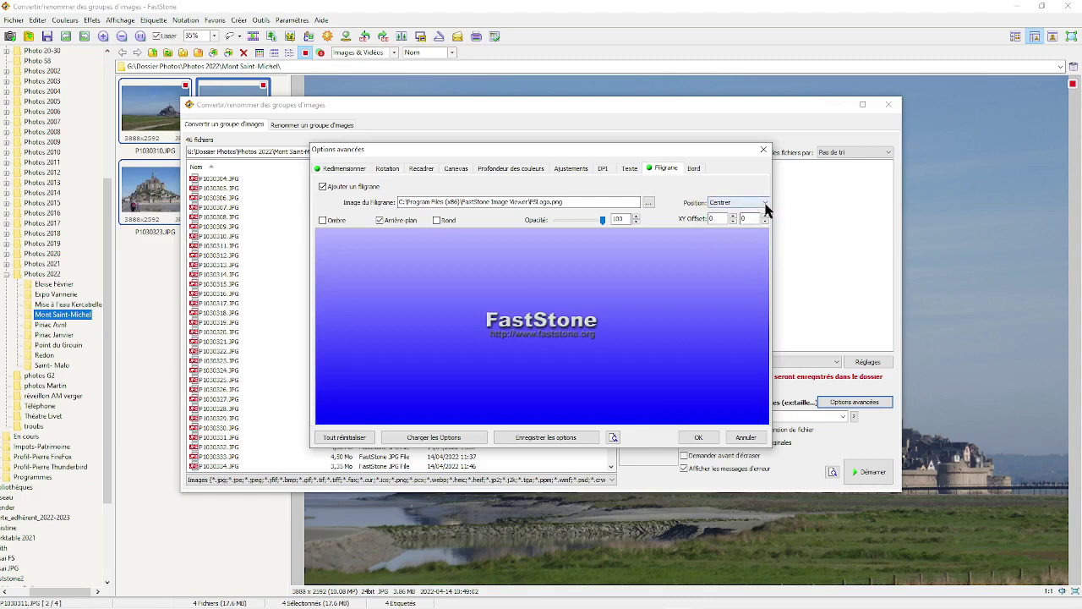
Set the batch watermark's position to Bas-Droit with an X offset of -9 and a Y offset of -10.
click(764, 204)
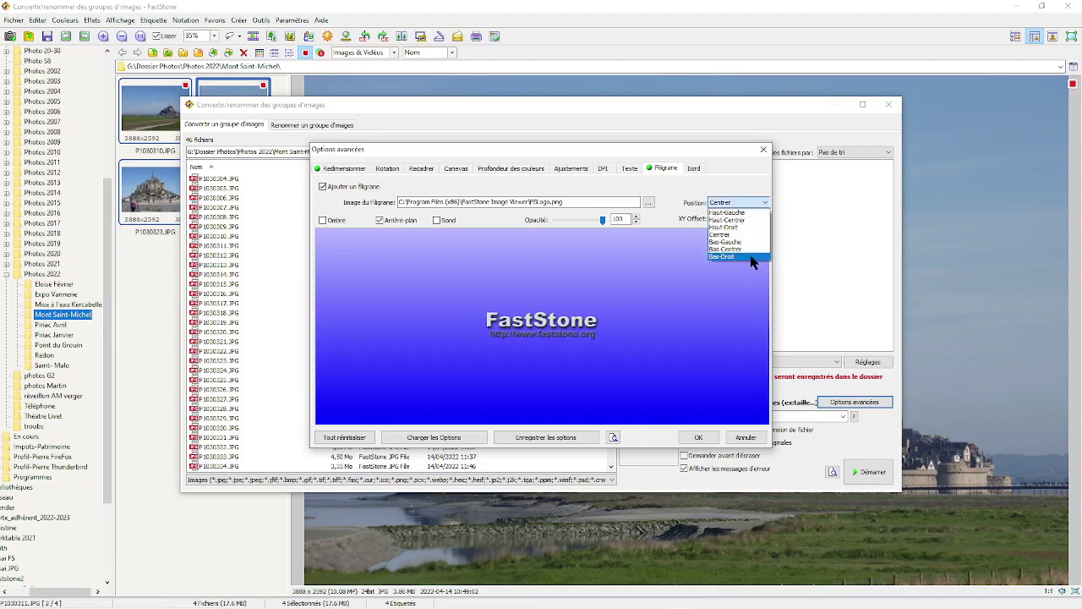
click(751, 257)
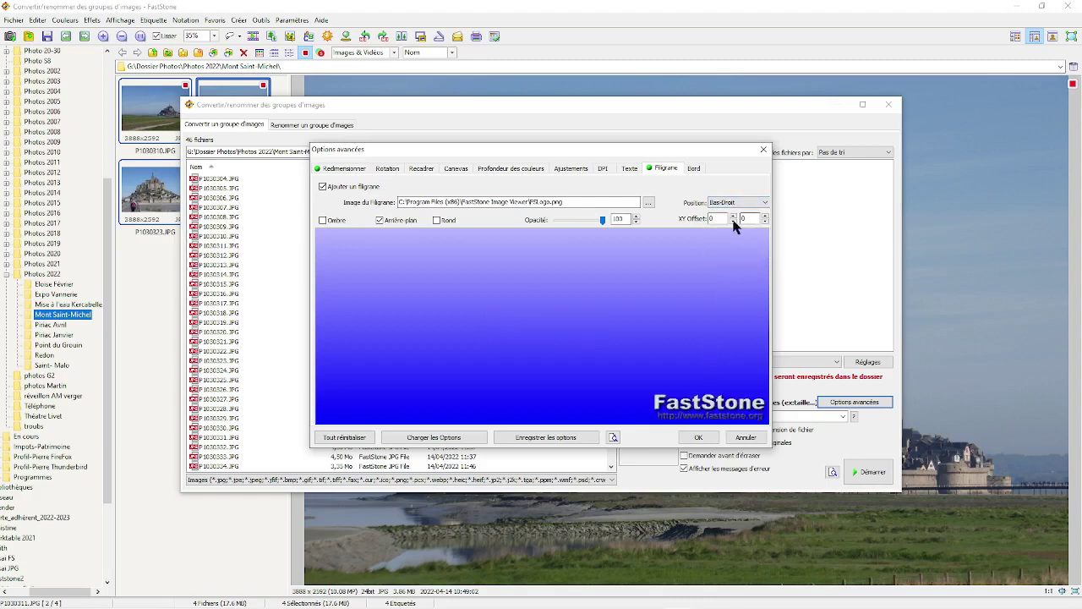
click(733, 222)
click(732, 221)
click(733, 221)
click(732, 222)
click(732, 221)
click(732, 221)
click(732, 221)
click(733, 221)
click(732, 221)
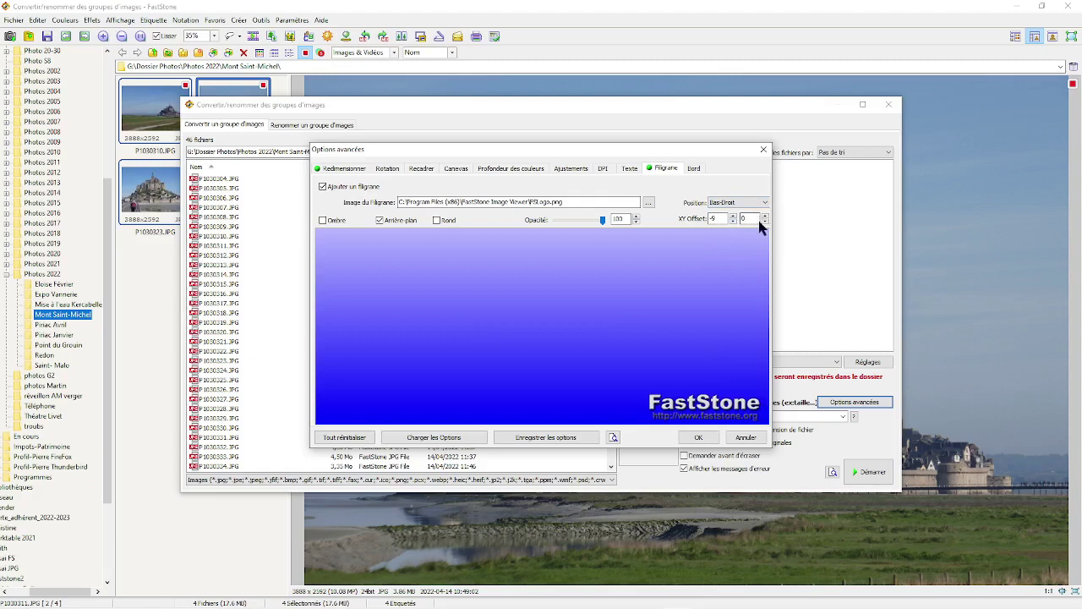
click(764, 222)
click(765, 221)
click(765, 221)
click(765, 222)
click(764, 222)
click(764, 222)
click(765, 222)
click(765, 221)
click(765, 221)
click(765, 222)
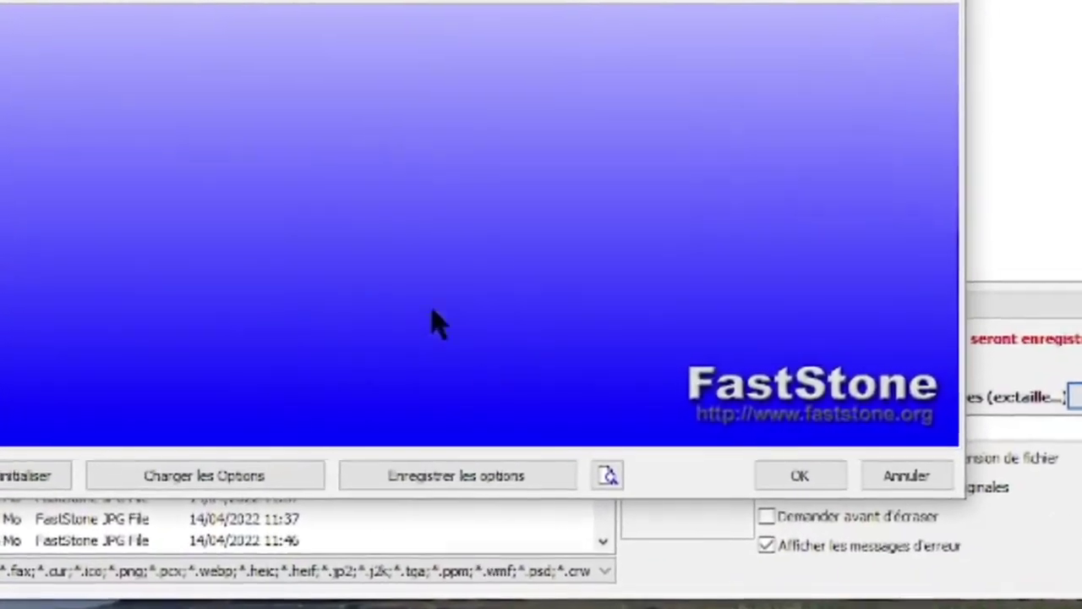
Preview the conversion of P1030310.JPG and compare the original with the resized, watermarked version at several zoom levels.
click(604, 499)
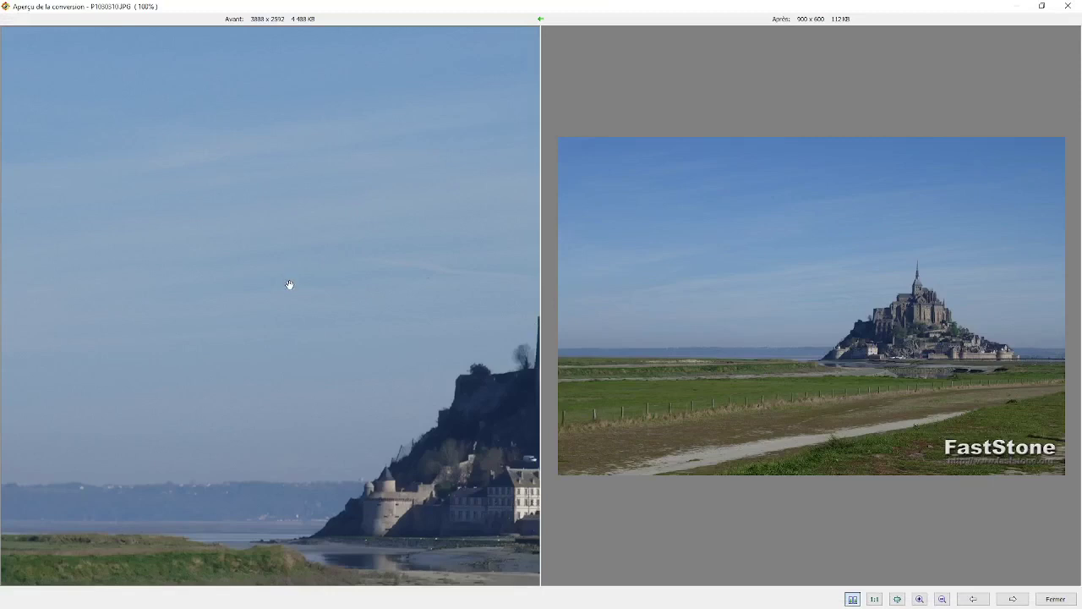
scroll(289, 285, down, 1)
scroll(289, 285, down, 4)
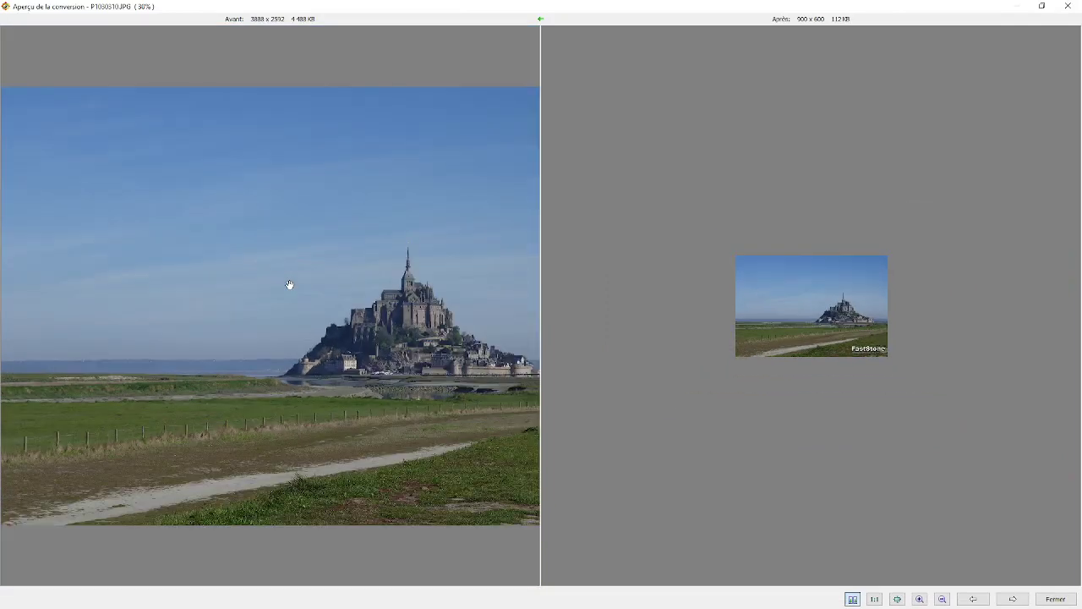
scroll(290, 284, down, 1)
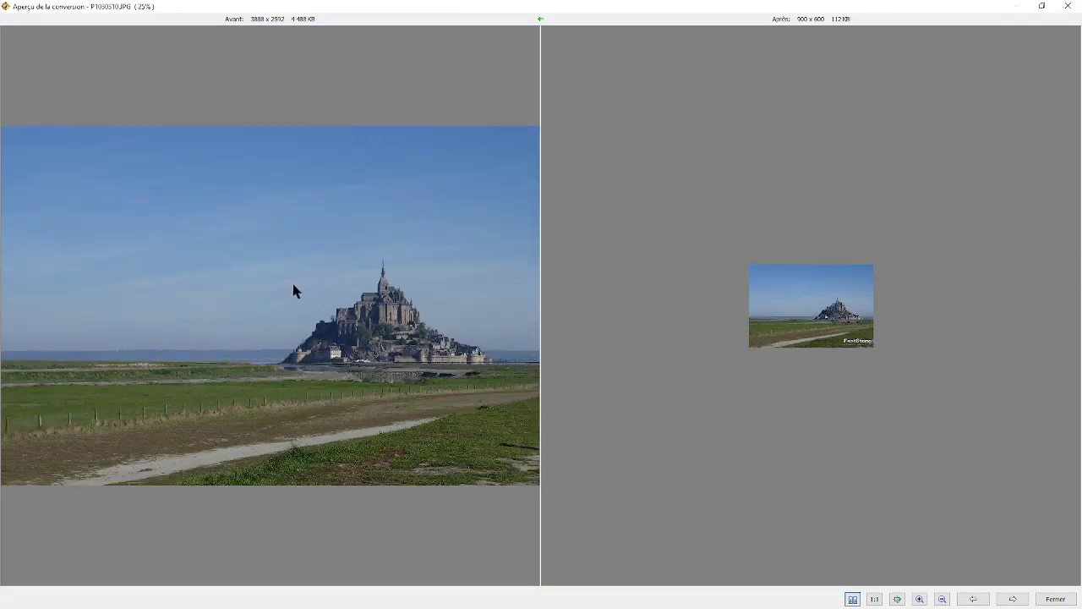
scroll(320, 313, up, 2)
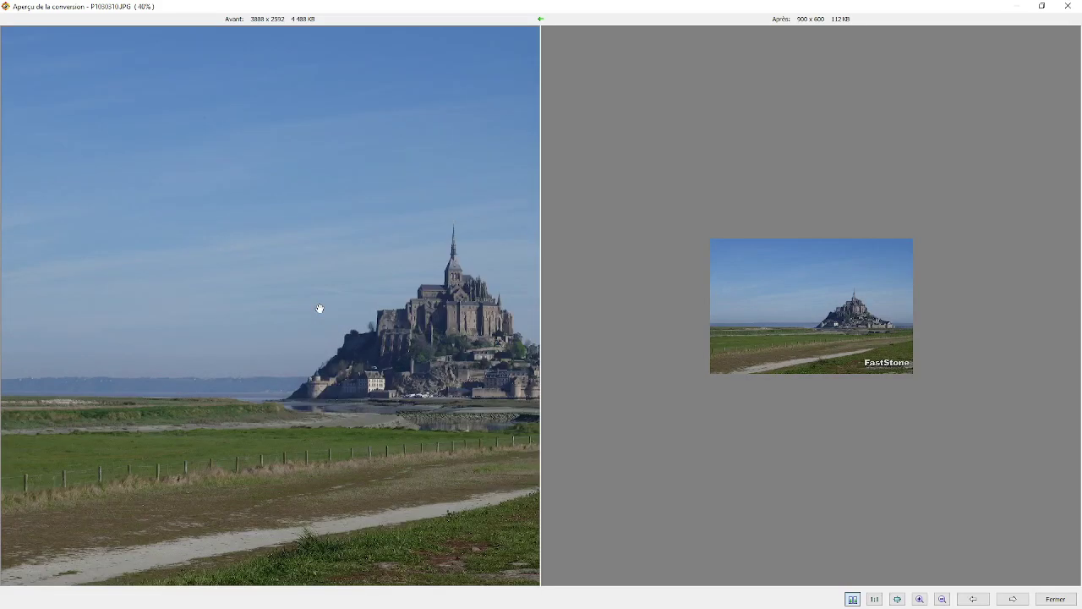
scroll(320, 308, up, 4)
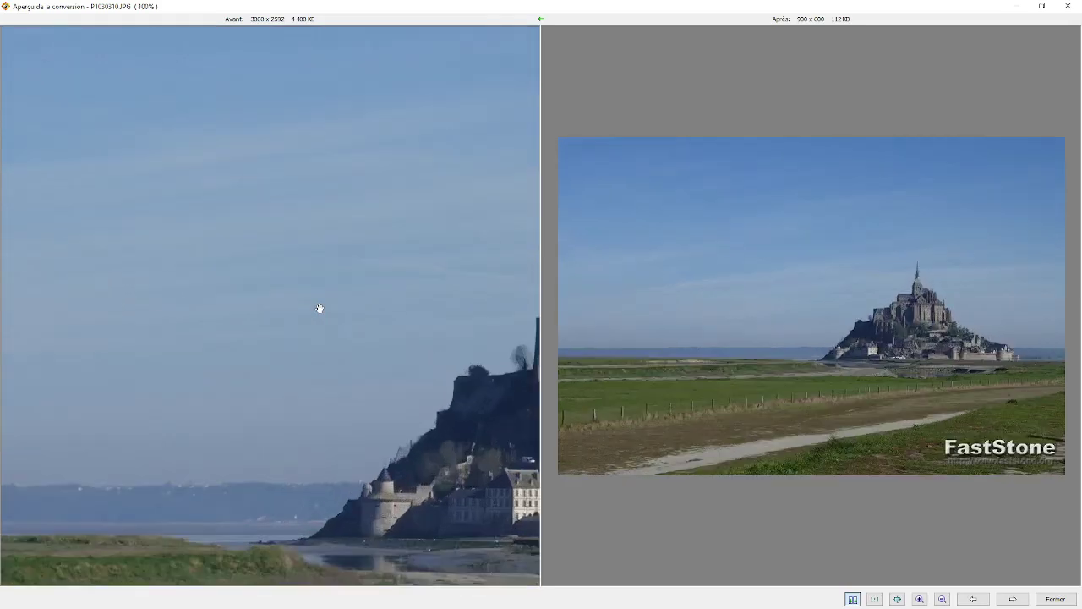
scroll(320, 309, down, 1)
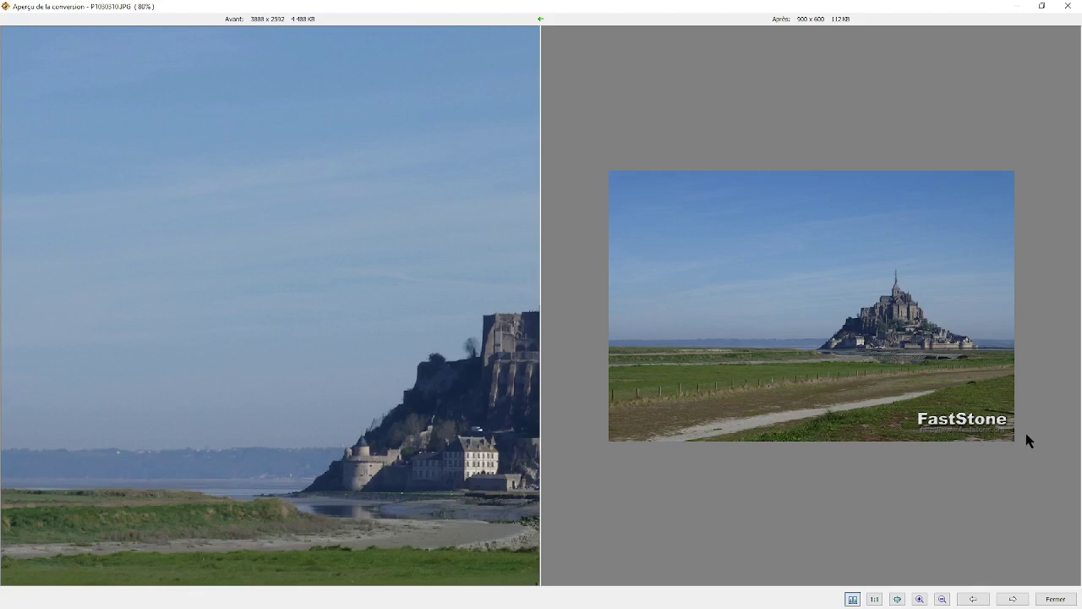
click(1055, 599)
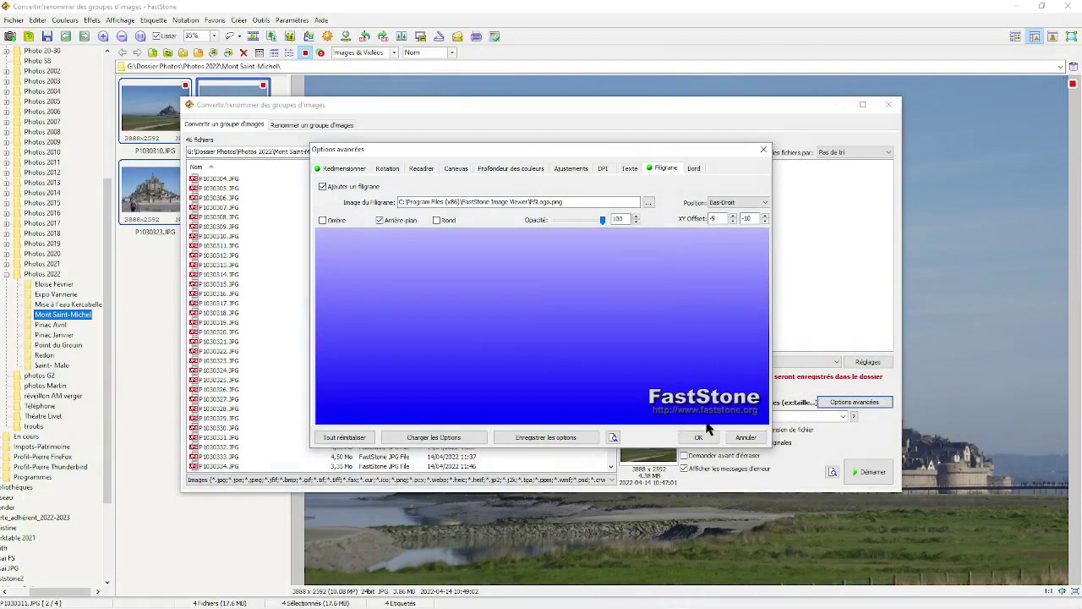
Accept the advanced options, run the batch conversion and close its report once finished.
click(699, 437)
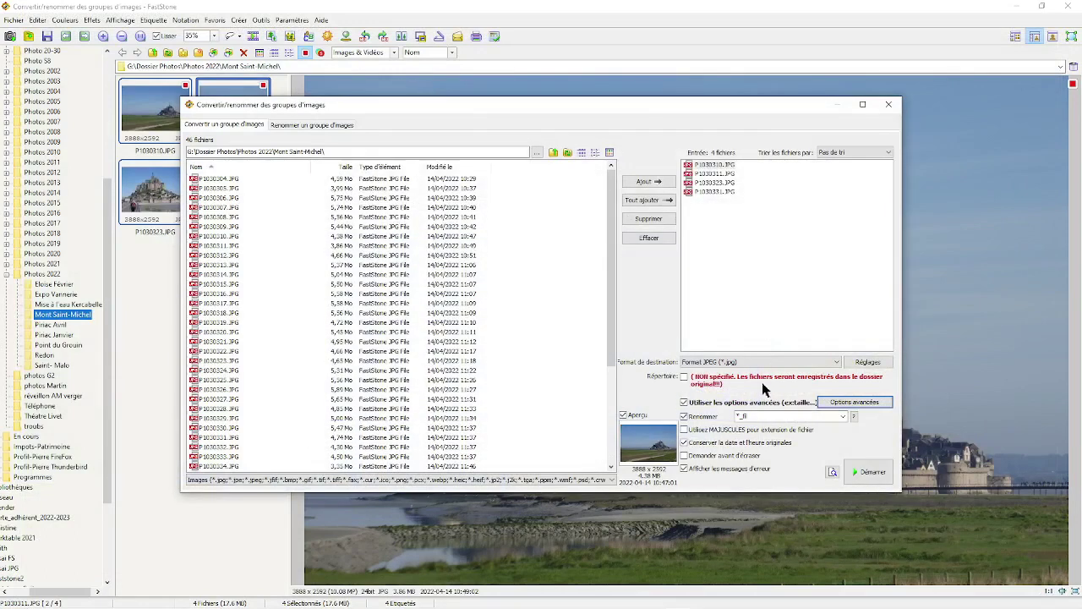
click(871, 475)
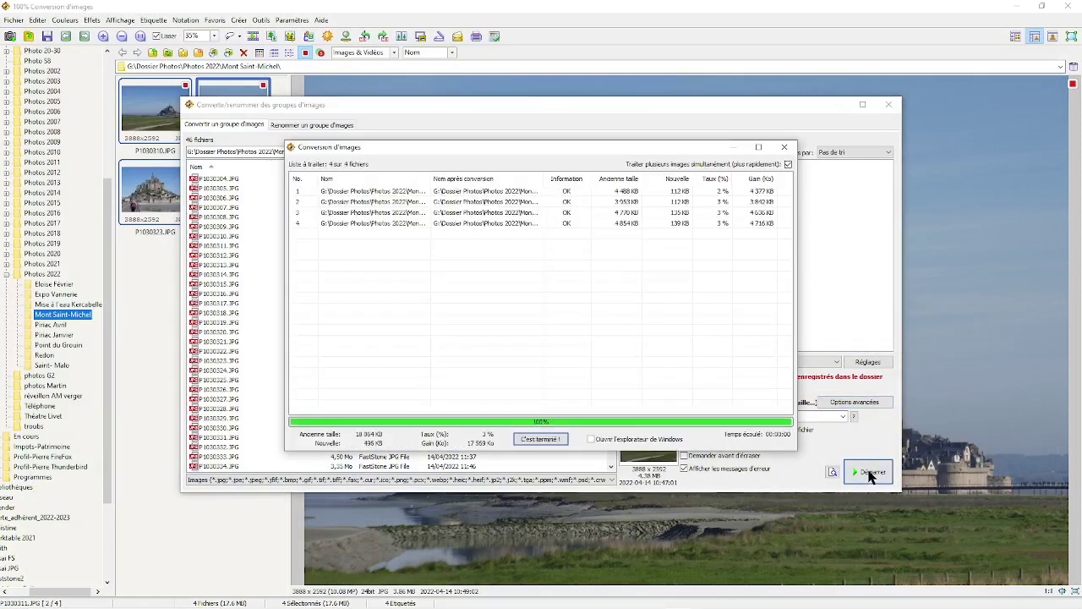
click(550, 439)
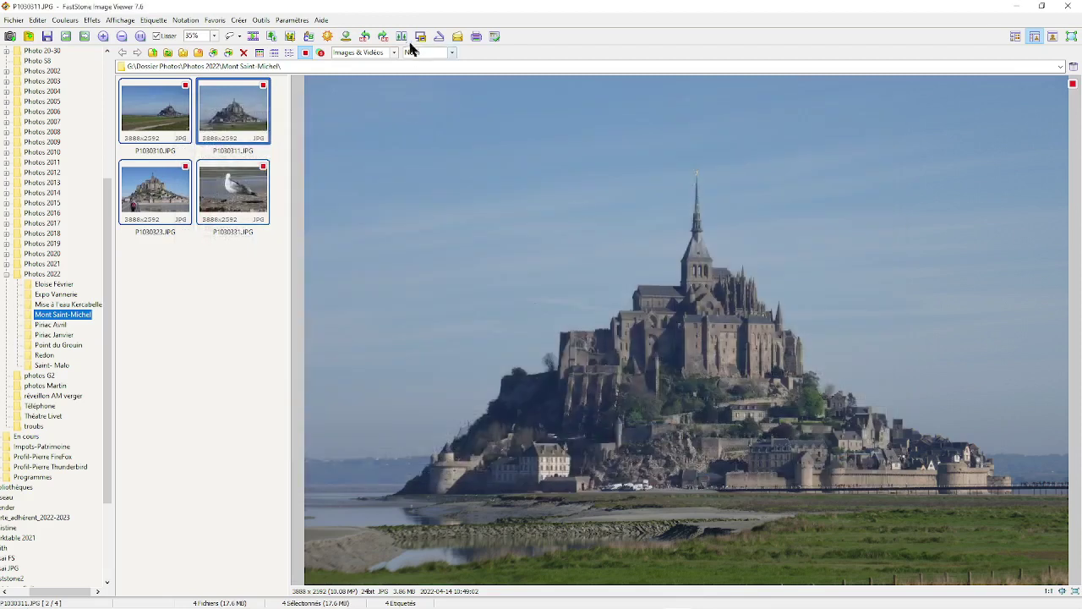
Show all files in the folder and compare P1030310.JPG and P1030311.JPG with their _fil copies.
click(306, 54)
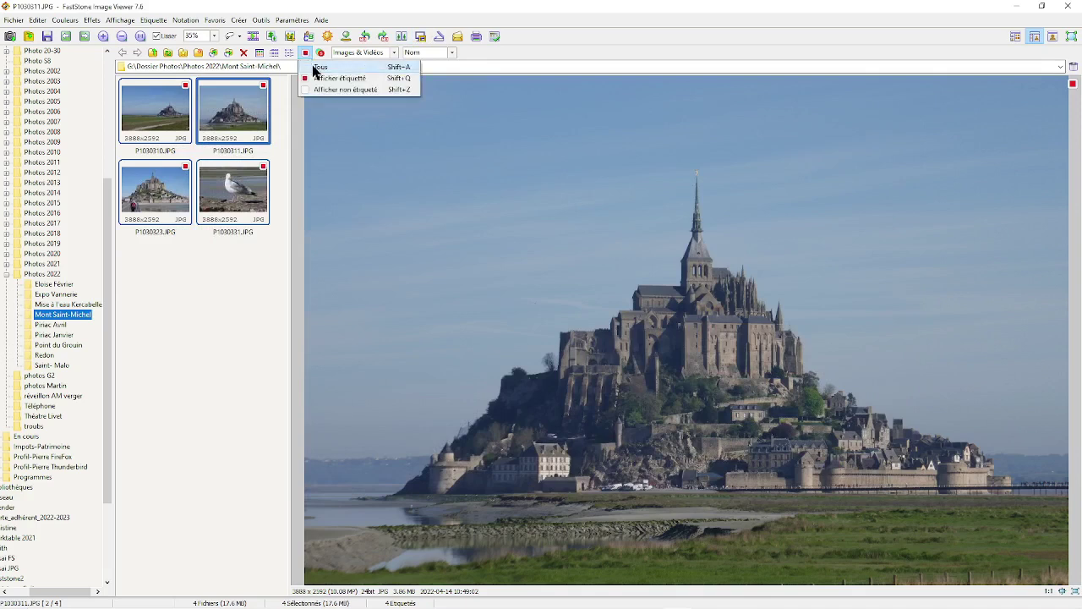
click(319, 66)
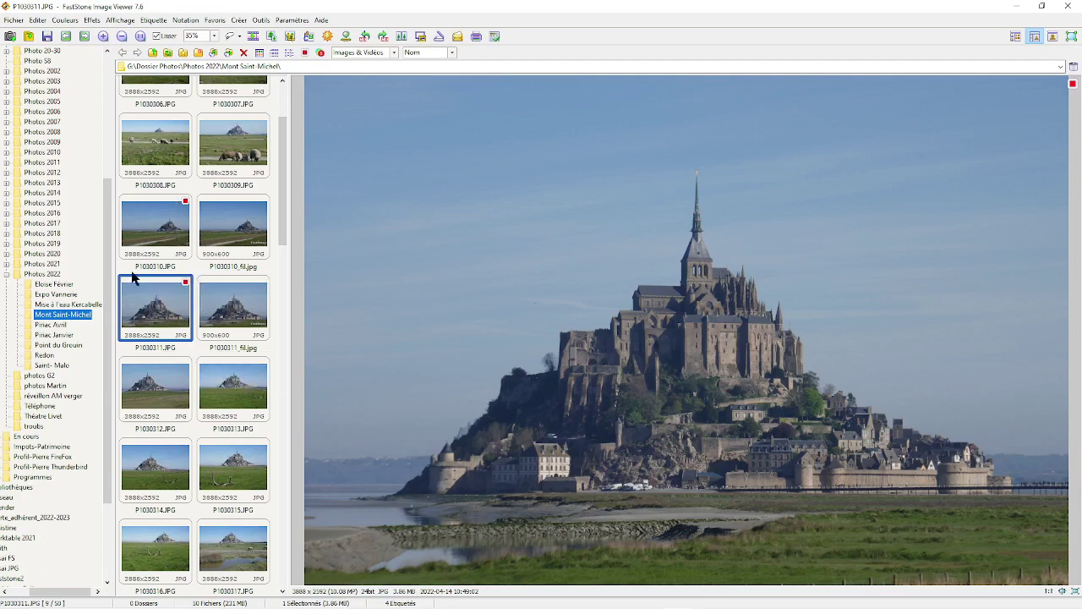
click(150, 235)
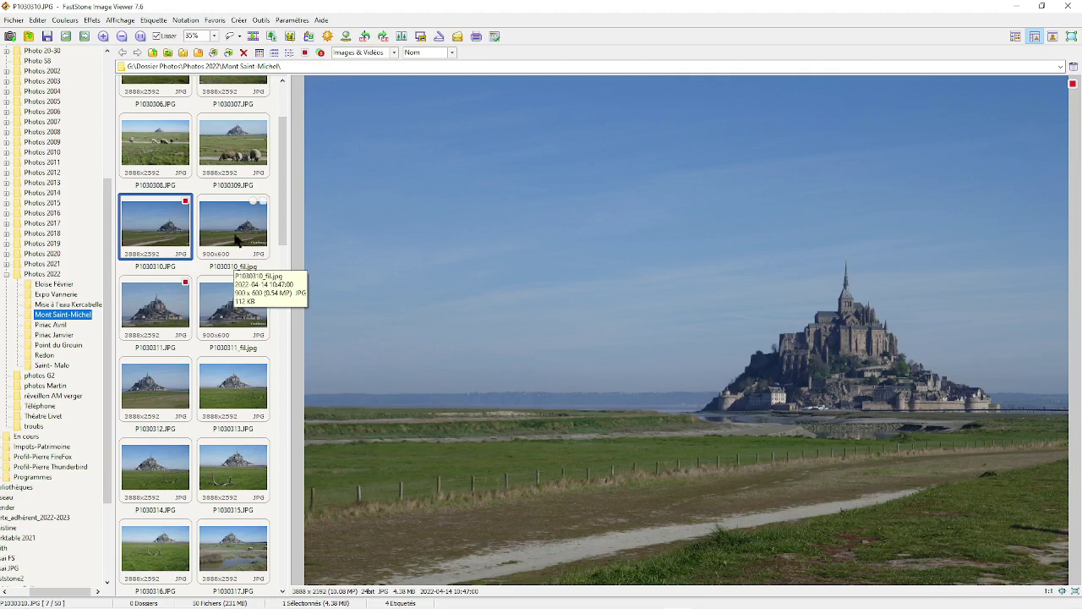
click(238, 242)
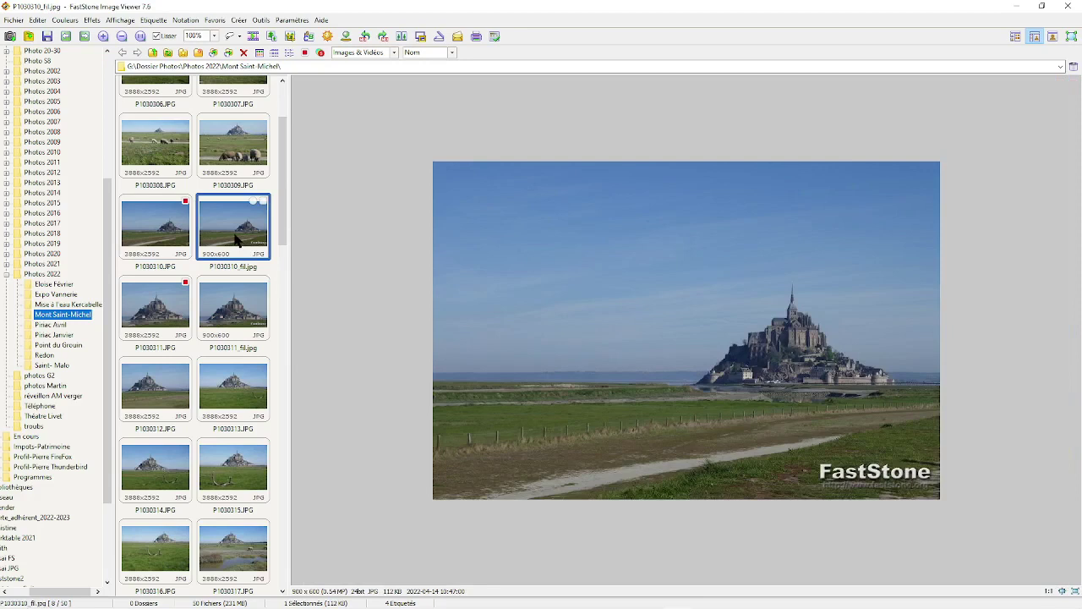
click(169, 325)
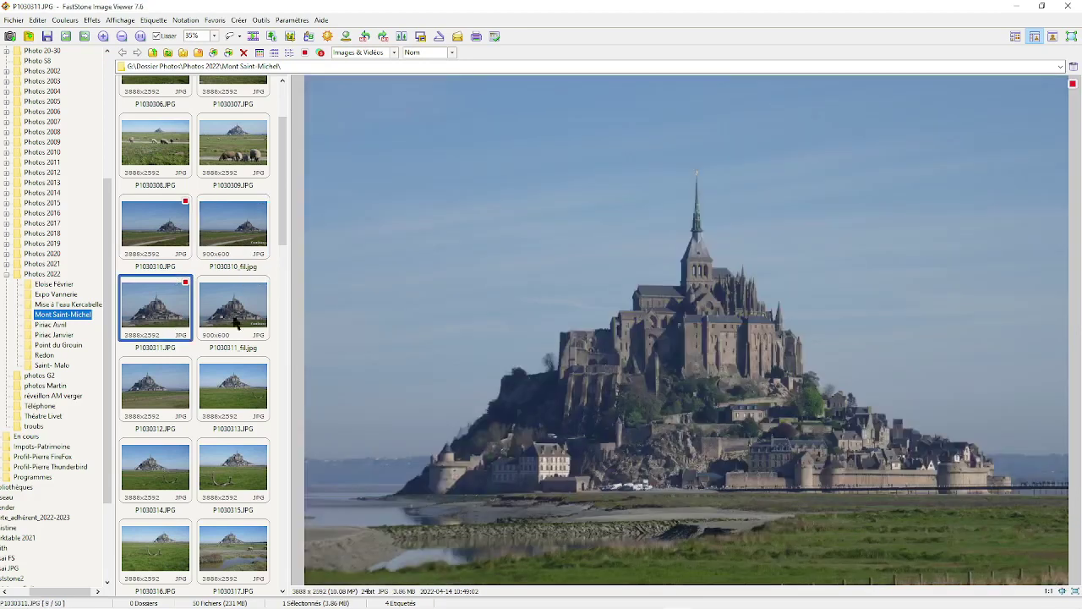
click(246, 321)
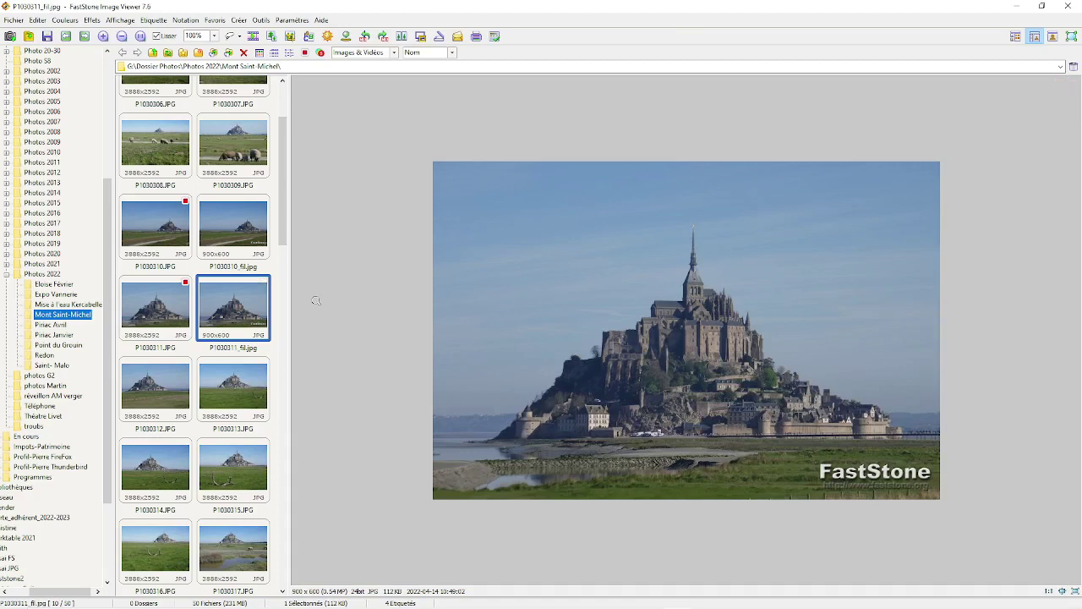
scroll(316, 300, up, 2)
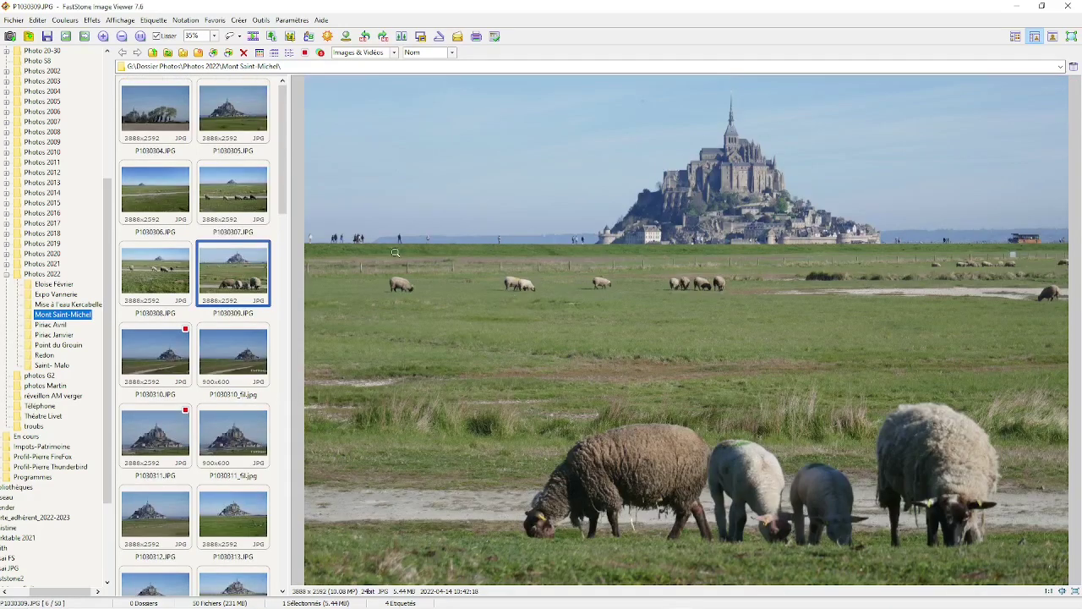
scroll(398, 275, down, 1)
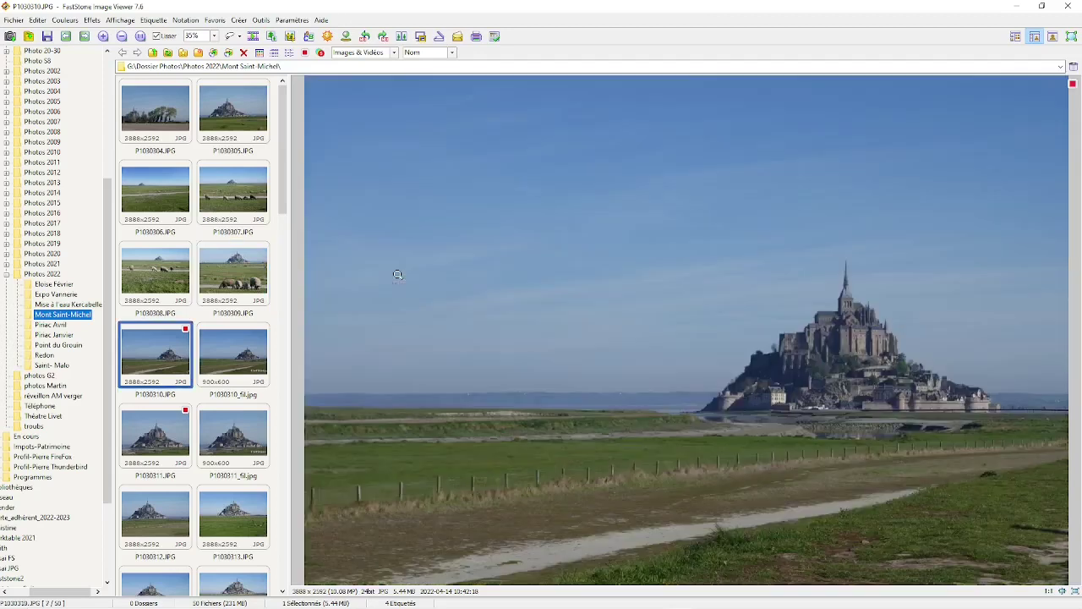
scroll(397, 275, up, 3)
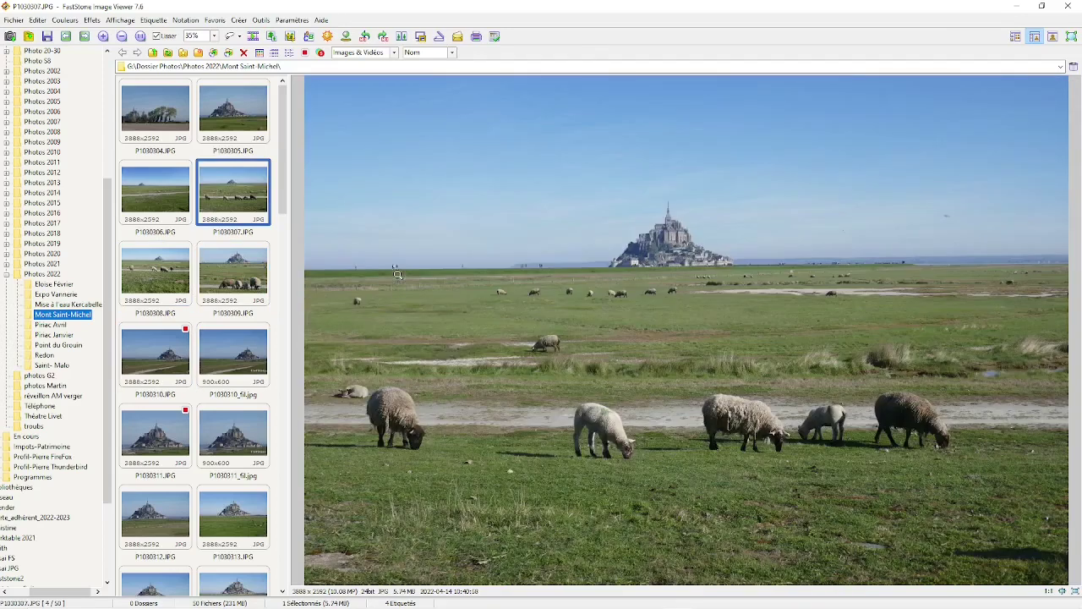
scroll(397, 275, up, 1)
scroll(397, 275, down, 1)
Show only the tagged photos in the Mont Saint-Michel folder and select all of them.
click(305, 54)
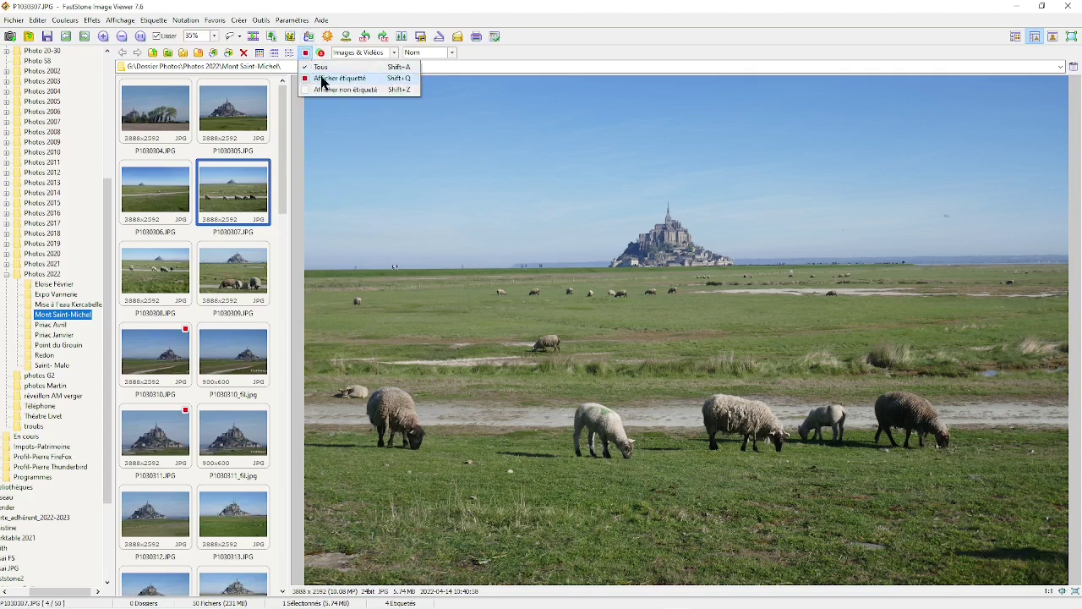
click(322, 79)
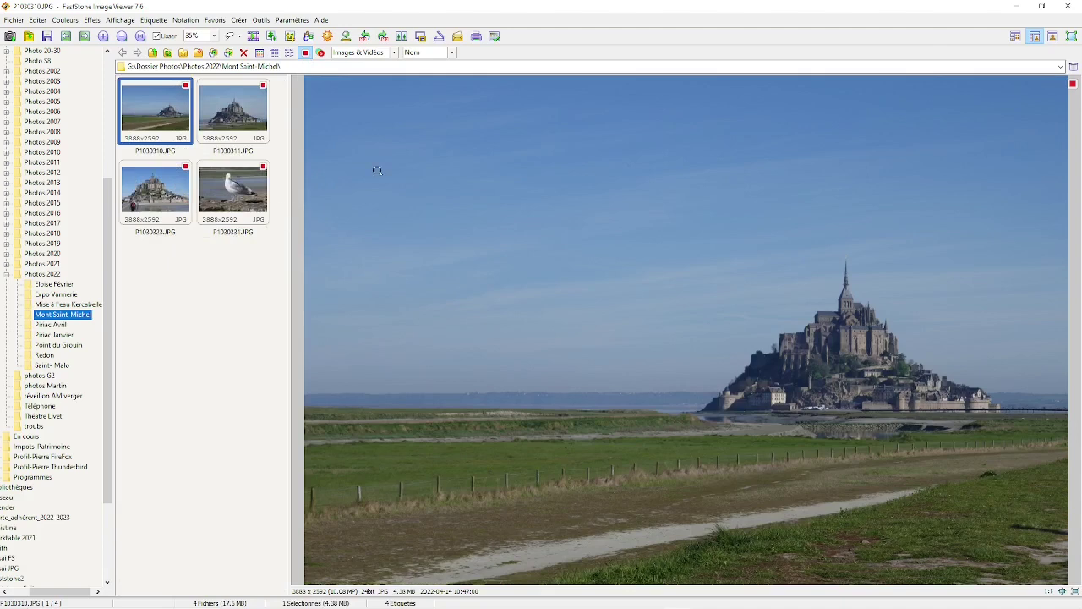
click(160, 21)
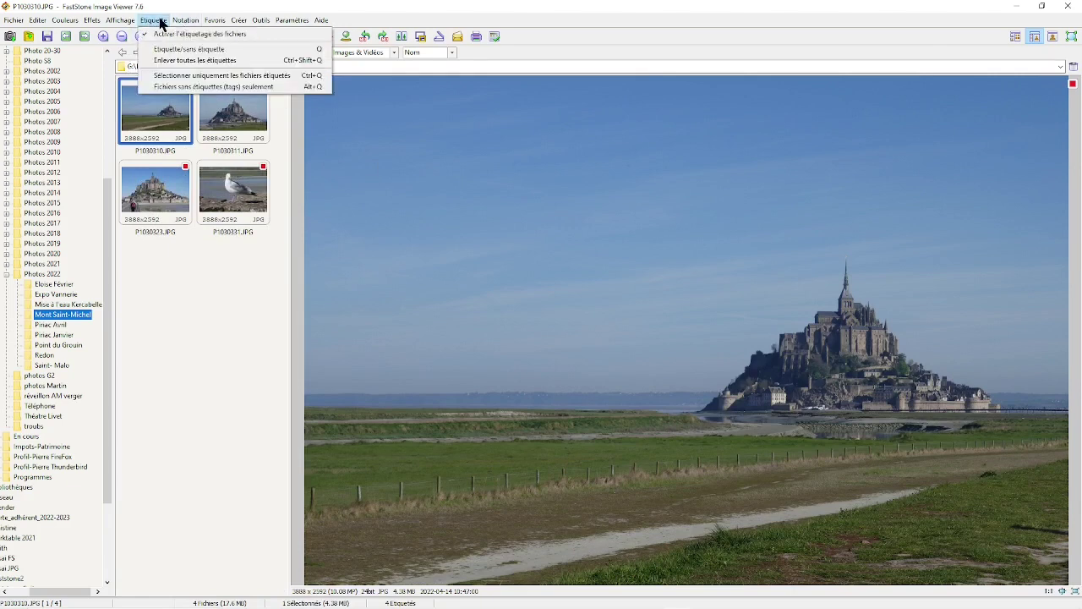
click(203, 76)
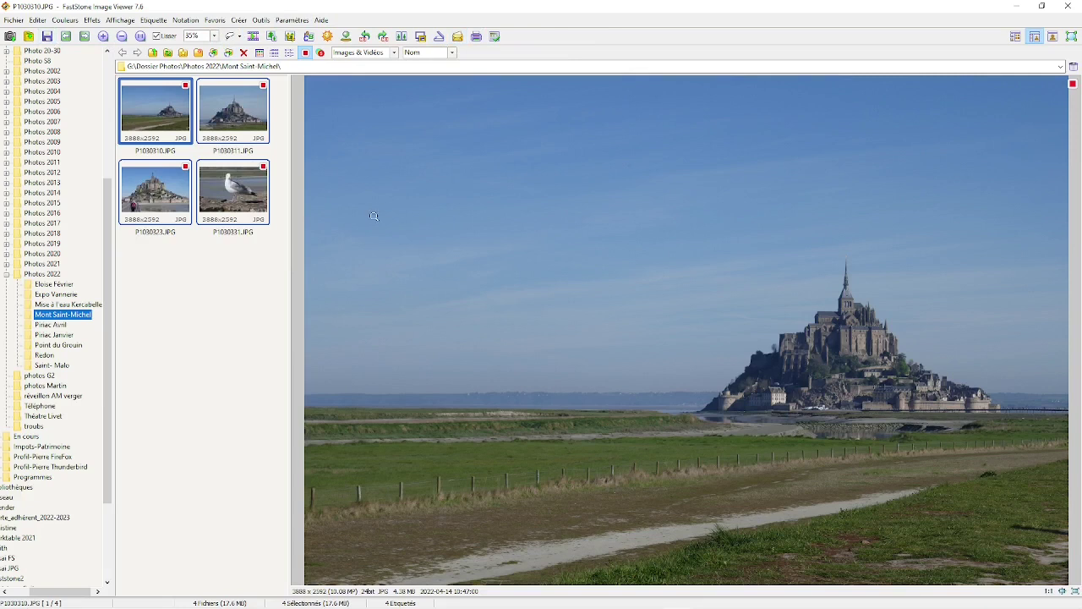
Open the selected tagged photos in the Email tool.
right_click(413, 240)
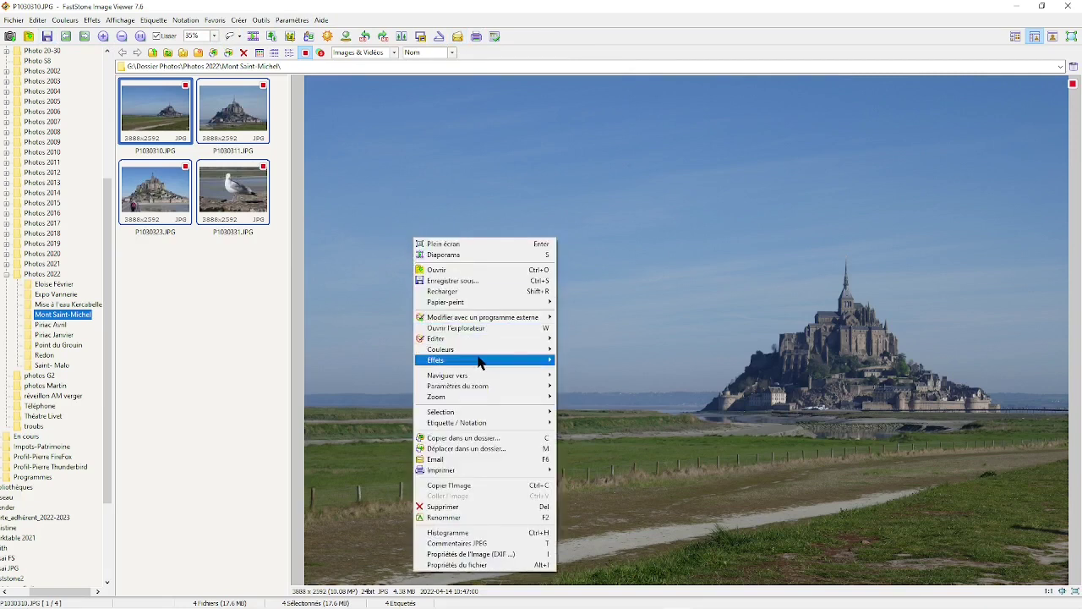
mouse_move(479, 362)
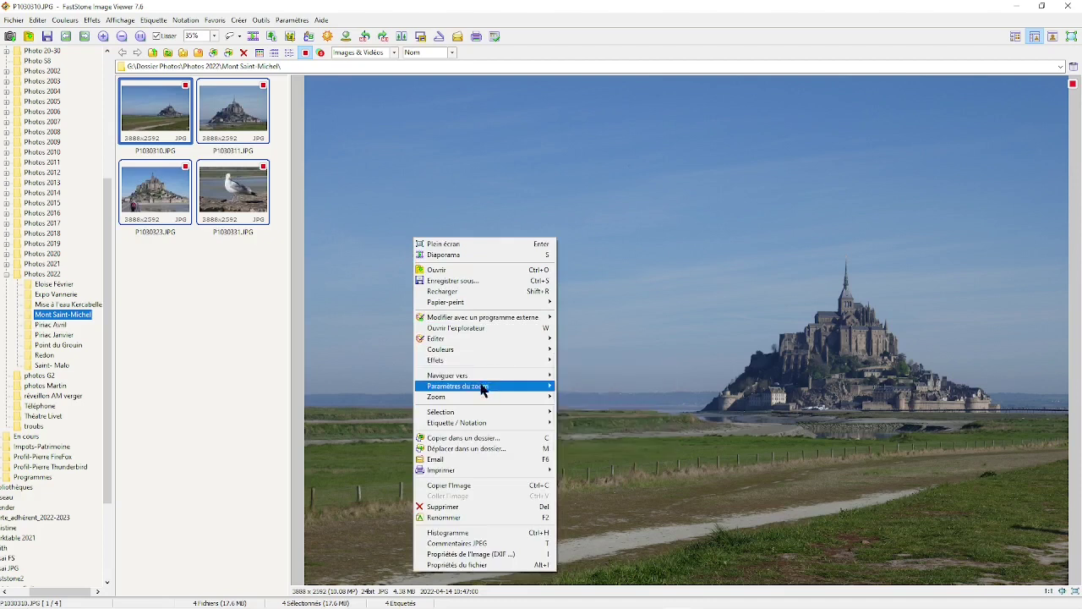
click(533, 463)
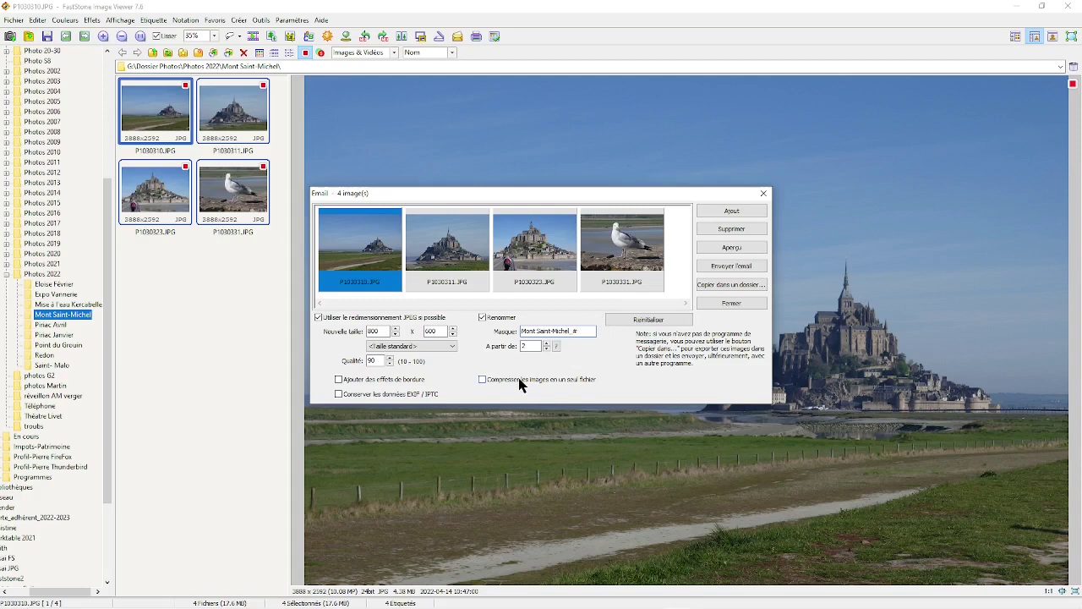
Start the numbering of the renamed email photos at 1 and turn on border effects for them.
click(535, 346)
click(545, 349)
click(338, 380)
Try a red background behind the shadow in the border effects settings.
click(451, 380)
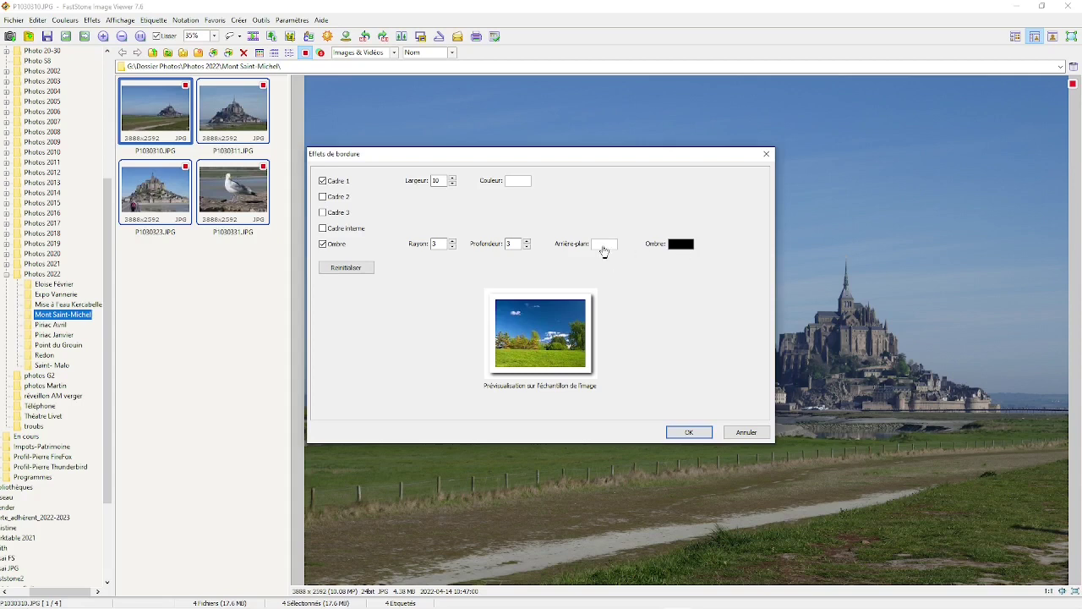
click(605, 248)
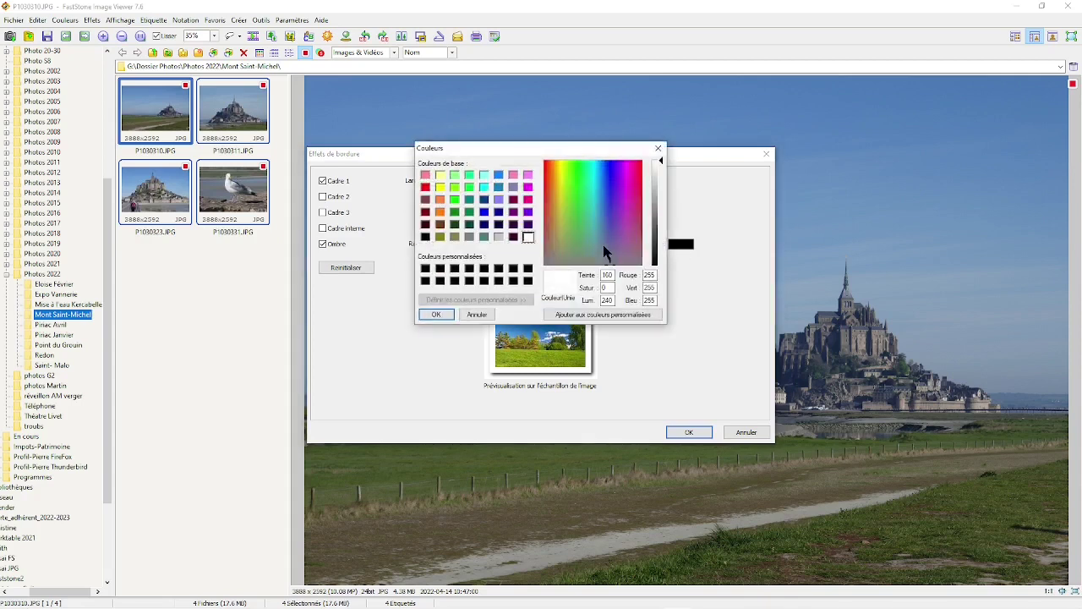
click(548, 199)
click(424, 186)
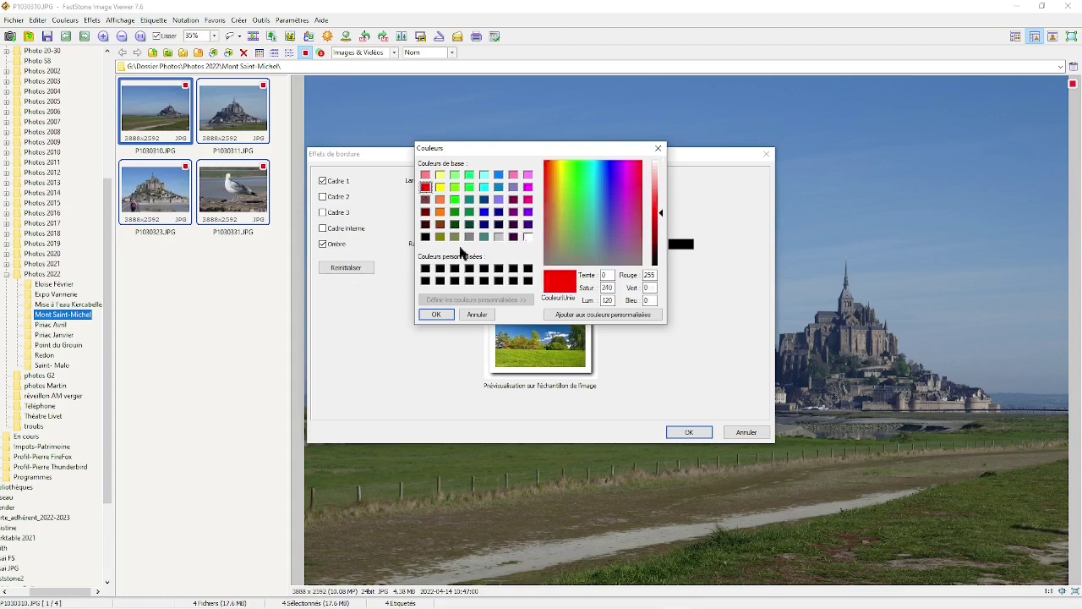
click(436, 315)
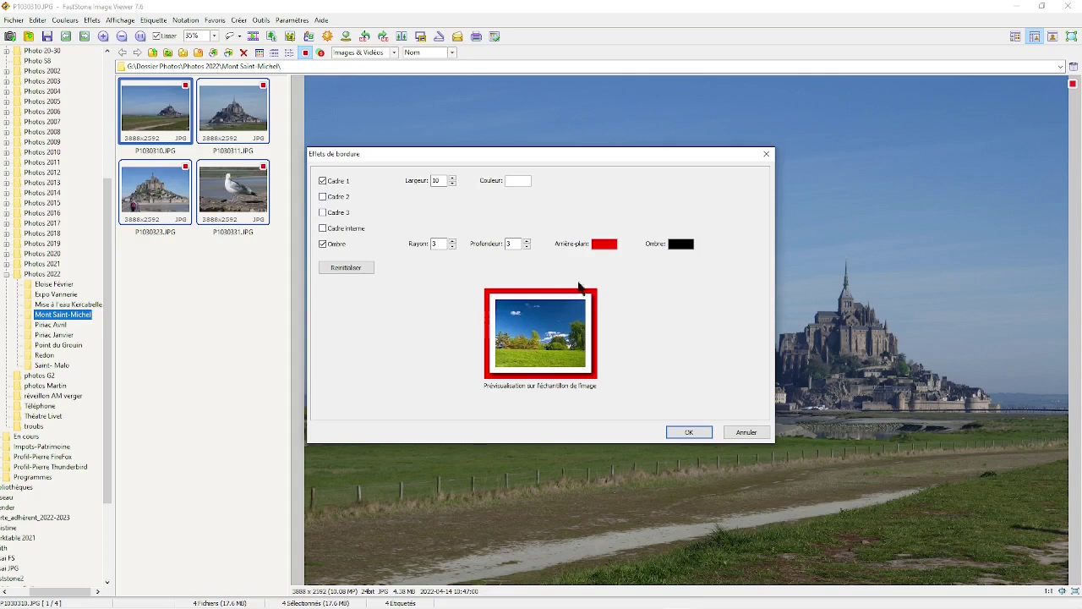
click(746, 433)
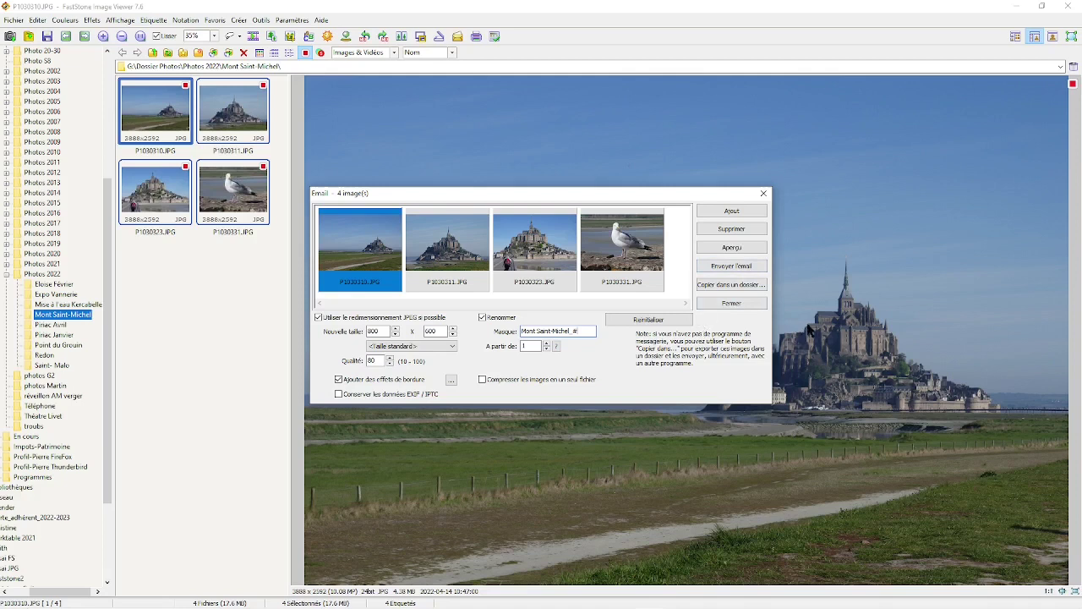
Copy the prepared email photos into a new folder named Courriel on the desktop and close the Email tool.
click(727, 288)
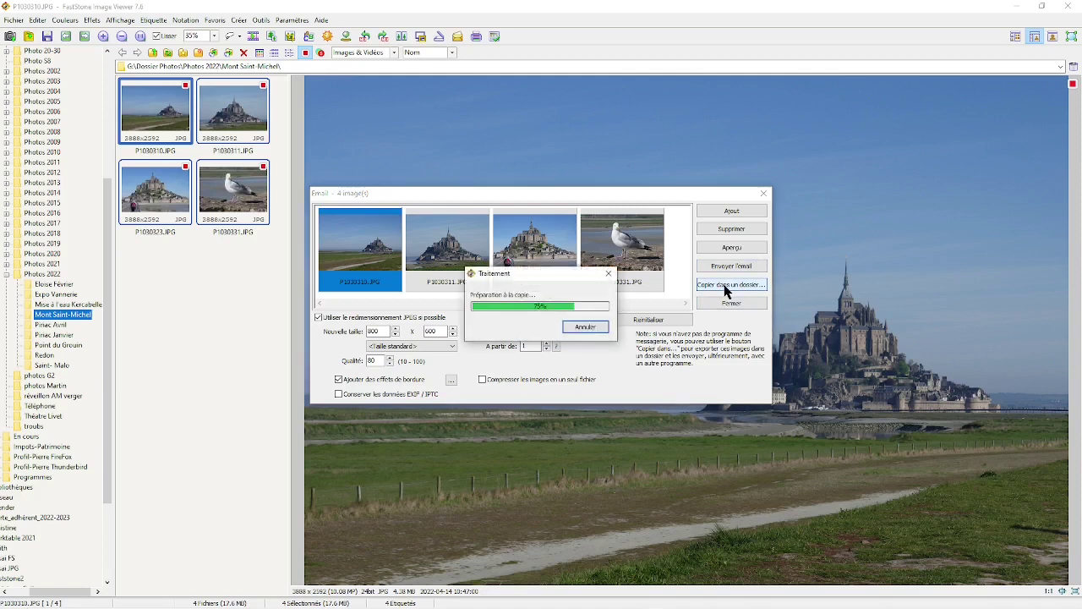
click(710, 203)
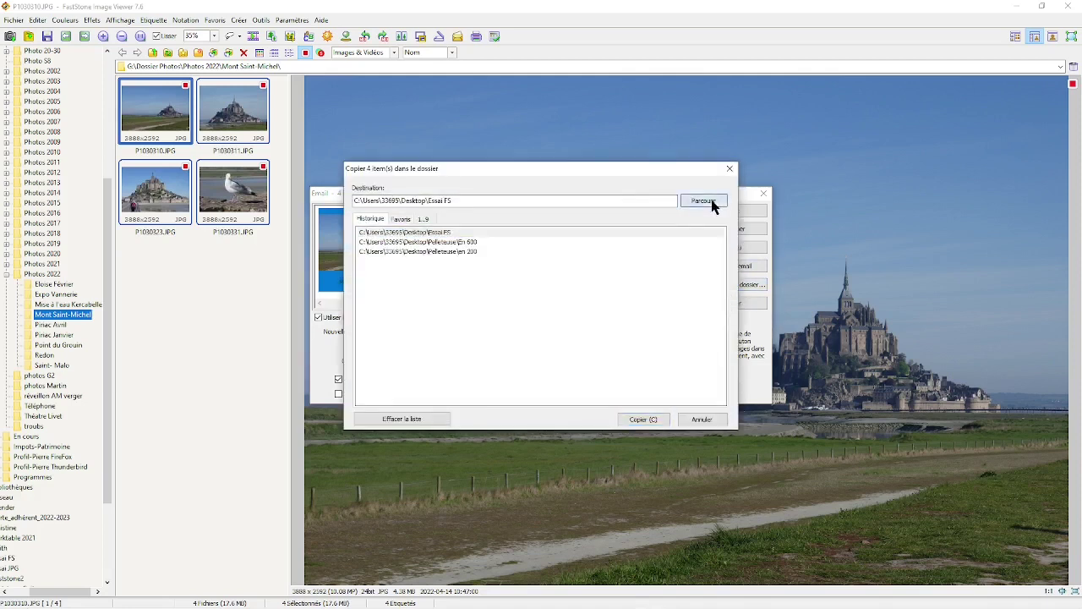
click(711, 203)
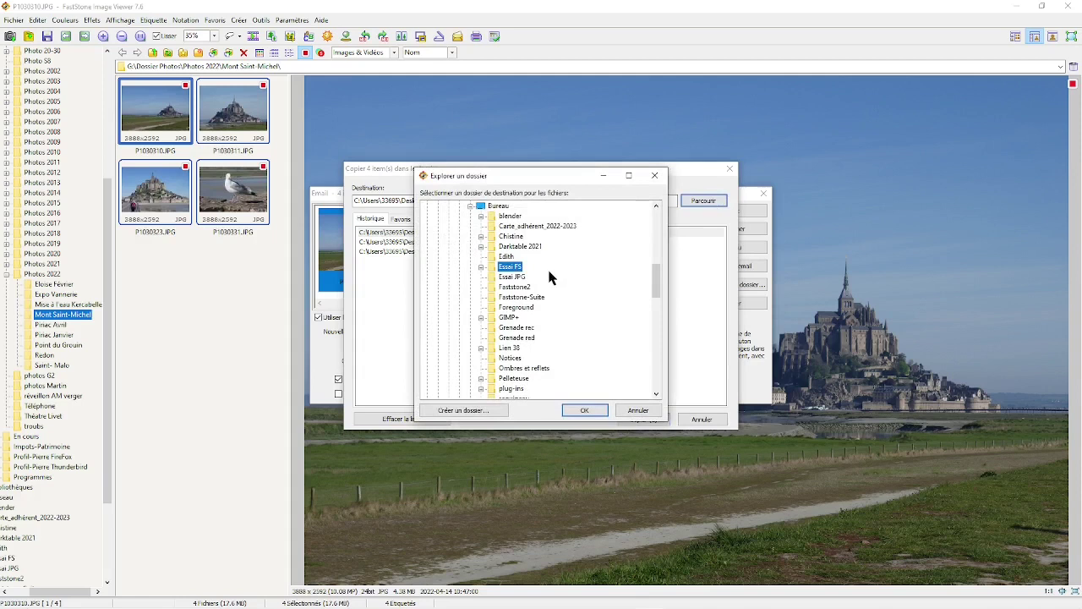
click(495, 206)
click(464, 410)
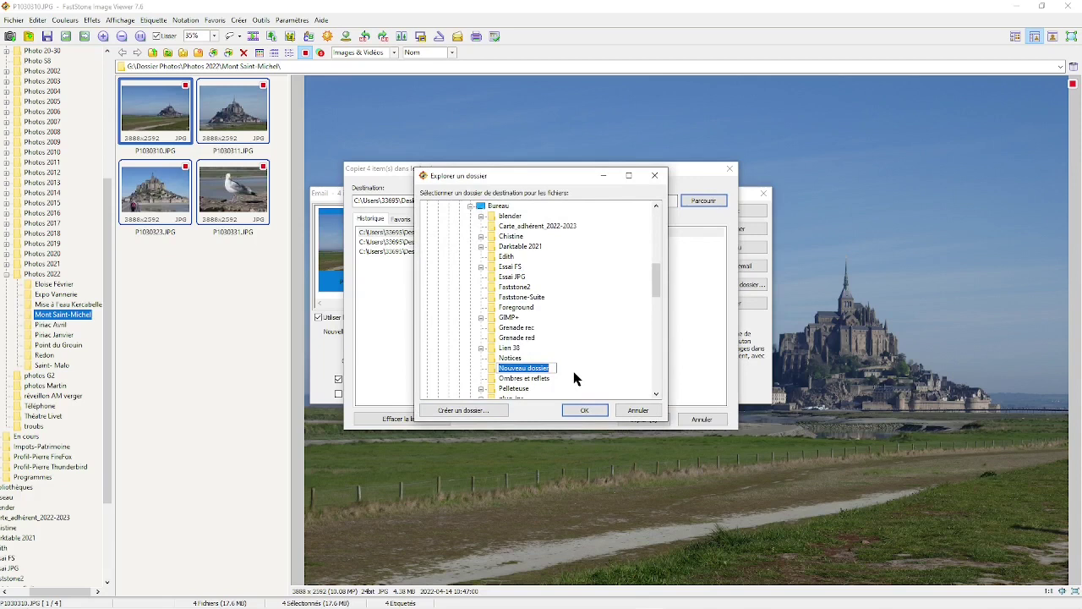
text(Courriel)
click(575, 410)
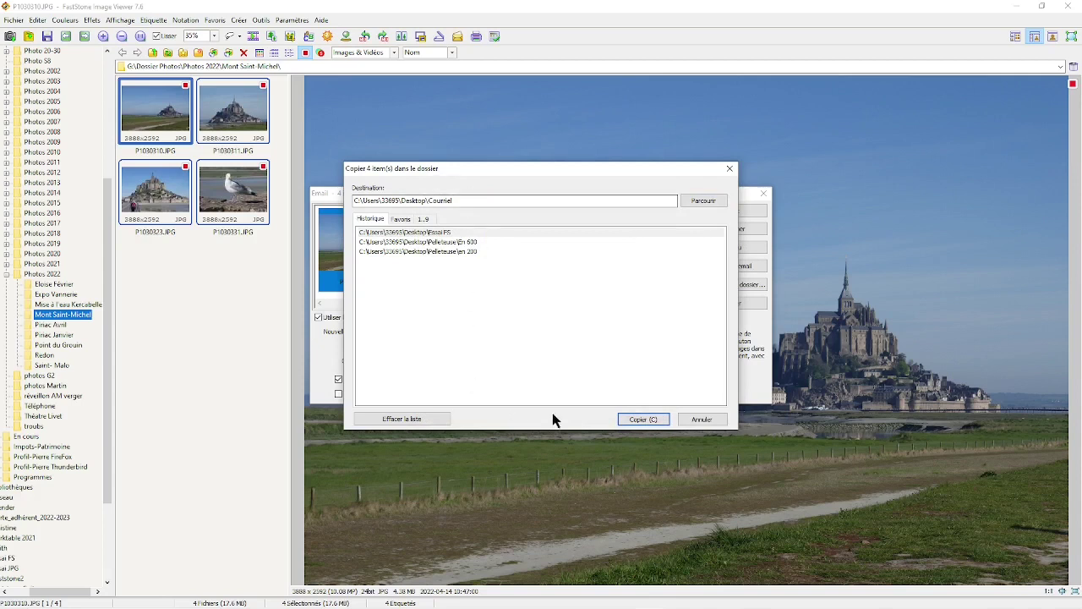
click(638, 421)
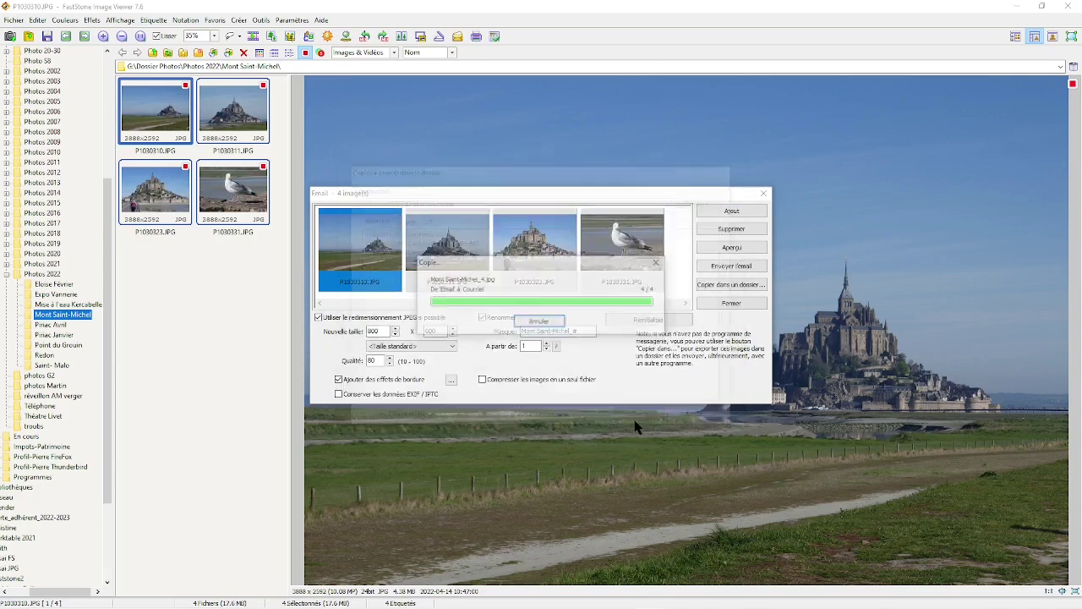
click(763, 194)
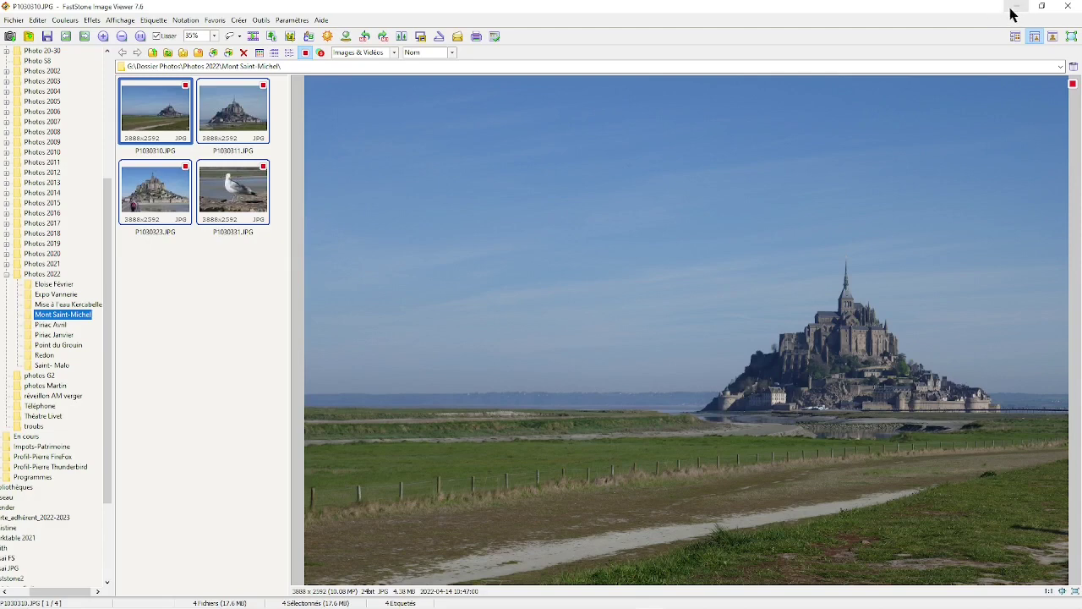
Uncover the desktop, open the Courriel folder in File Explorer and maximize its window to view the copied photos.
drag(988, 15, 859, 153)
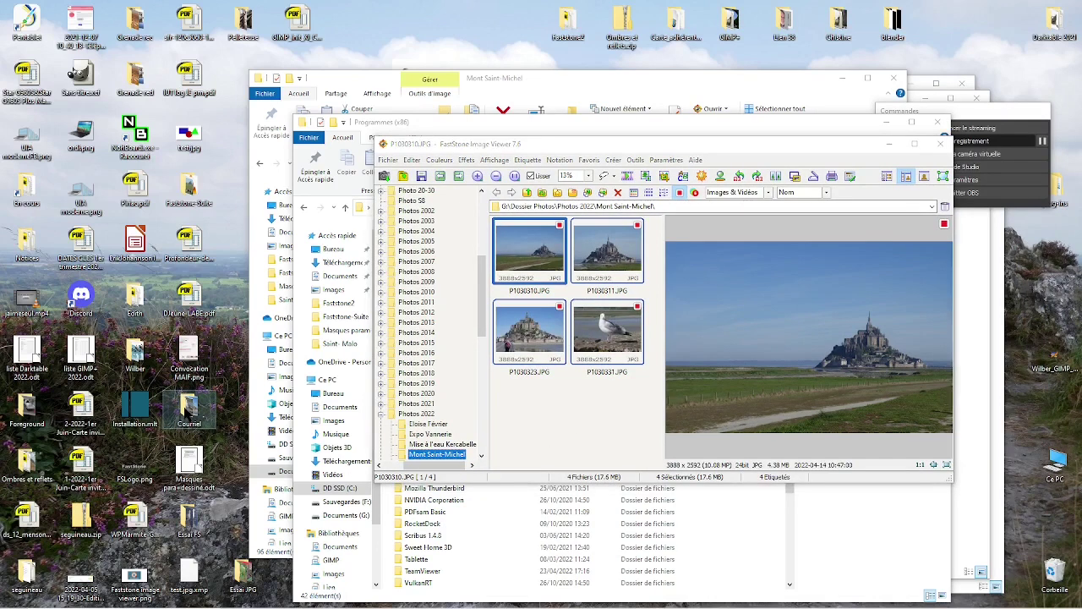
double_click(189, 404)
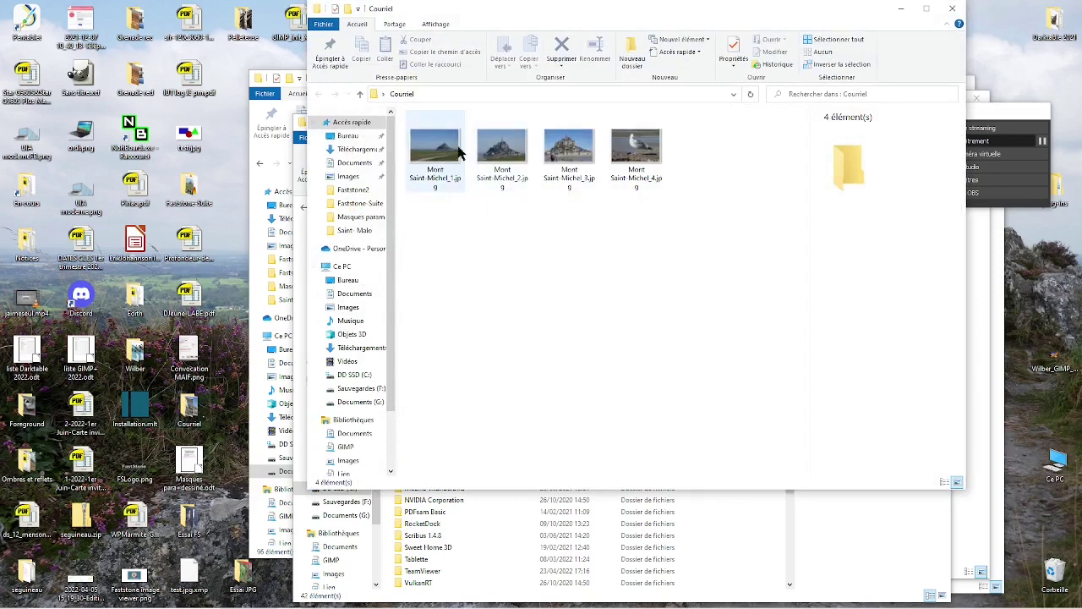
drag(631, 14, 561, 7)
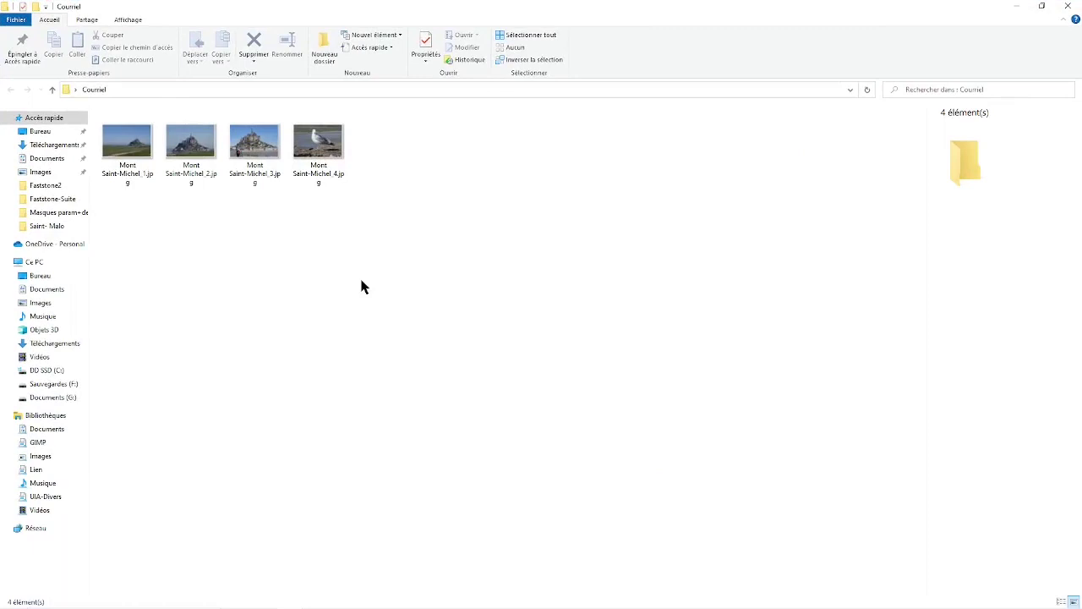